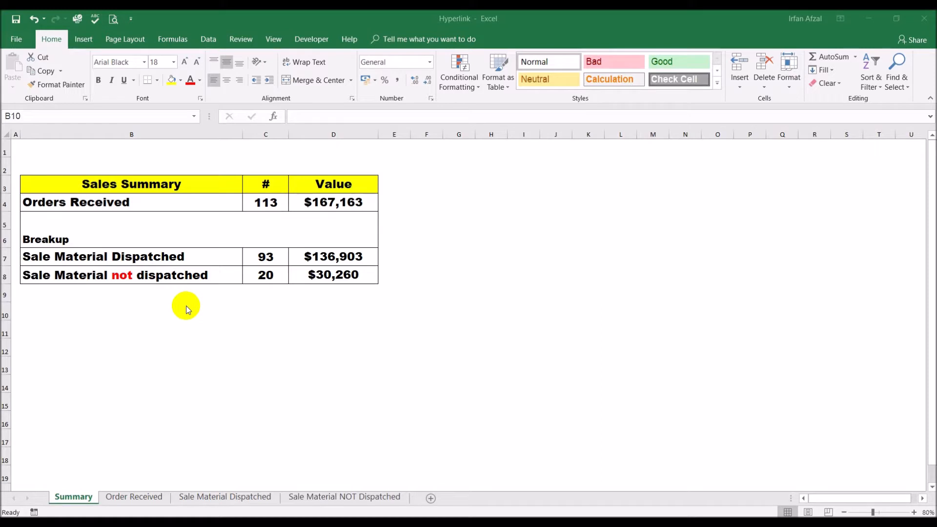
Step: Examine the Orders Received count and value formulas on the Summary sheet against the Order Value data on the Order Received sheet
{"action": "left_click", "coordinate": [272, 202]}
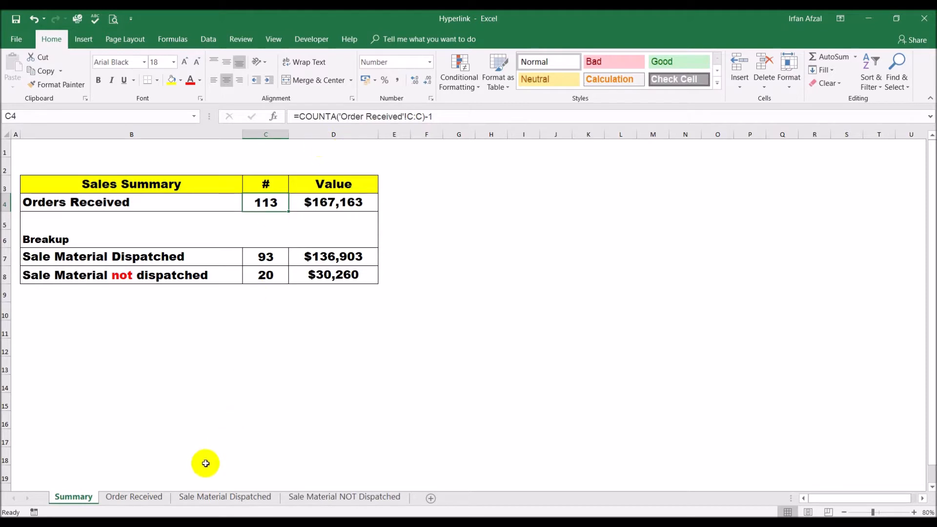
{"action": "left_click", "coordinate": [147, 496]}
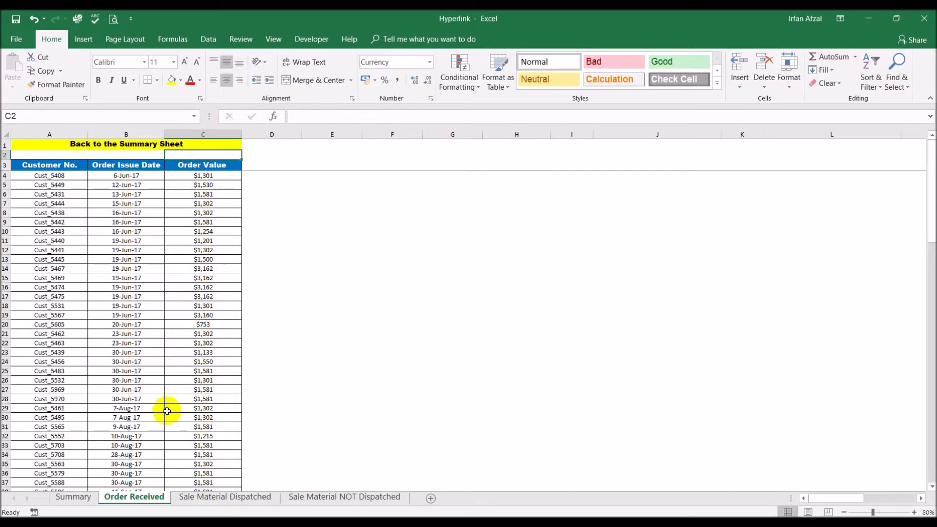
{"action": "left_click", "coordinate": [214, 165]}
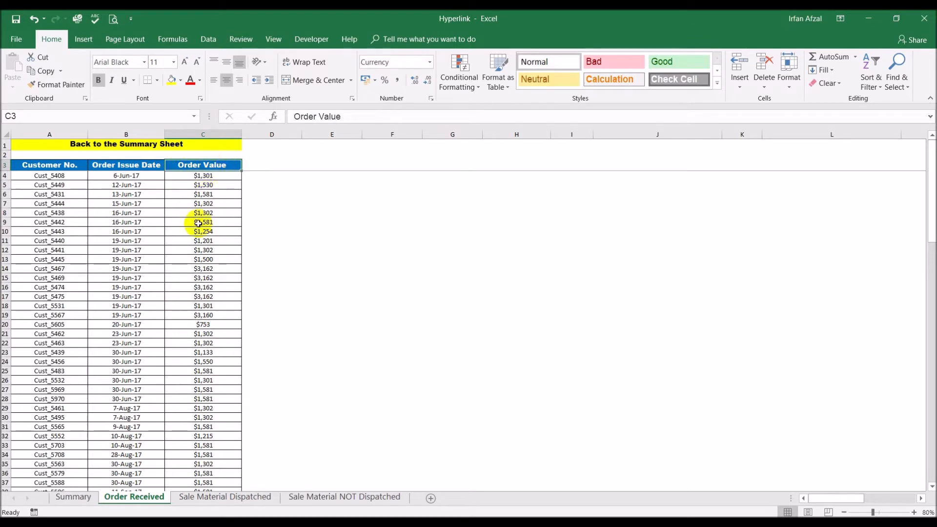
{"action": "left_click", "coordinate": [73, 497]}
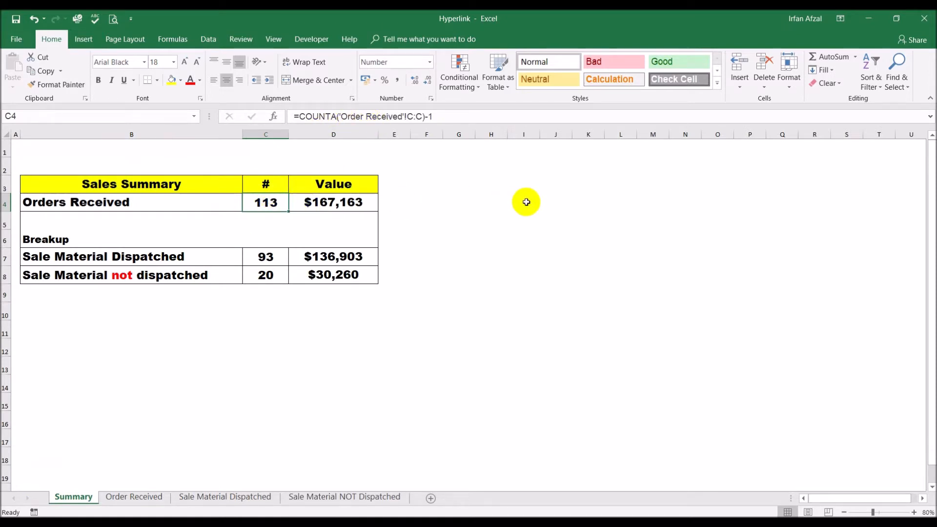
{"action": "left_click", "coordinate": [351, 207]}
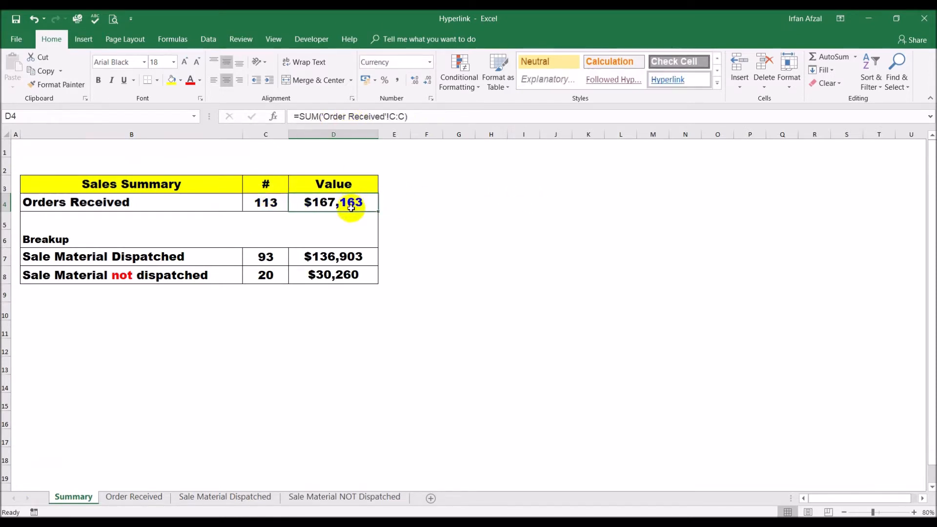
{"action": "left_click", "coordinate": [113, 497]}
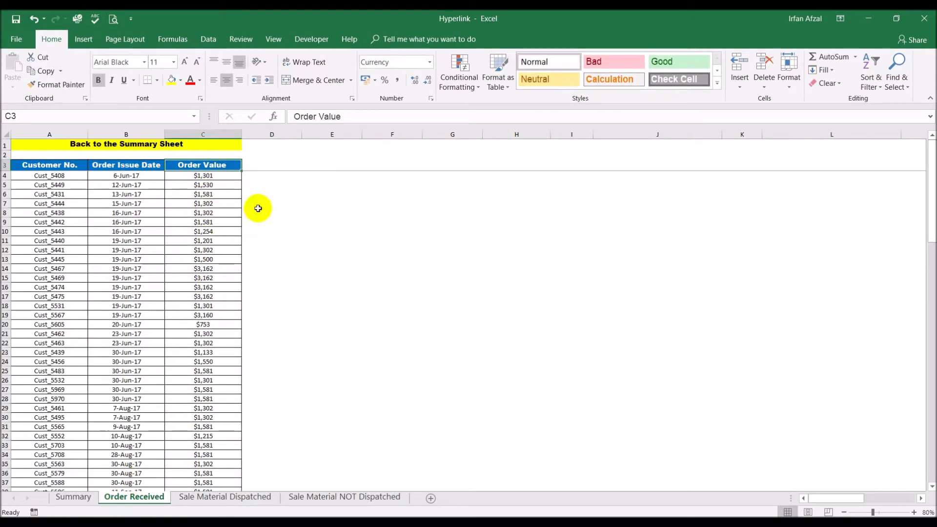
{"action": "left_click", "coordinate": [74, 497]}
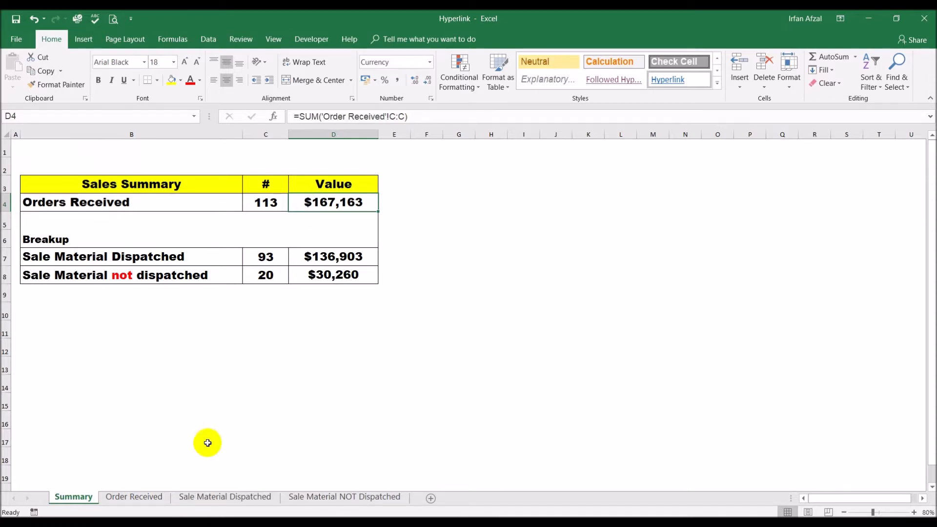
Step: Inspect the Sale Material Dispatched count formula, and view the source data on the Sale Material Dispatched and Sale Material NOT Dispatched sheets
{"action": "left_click", "coordinate": [260, 254]}
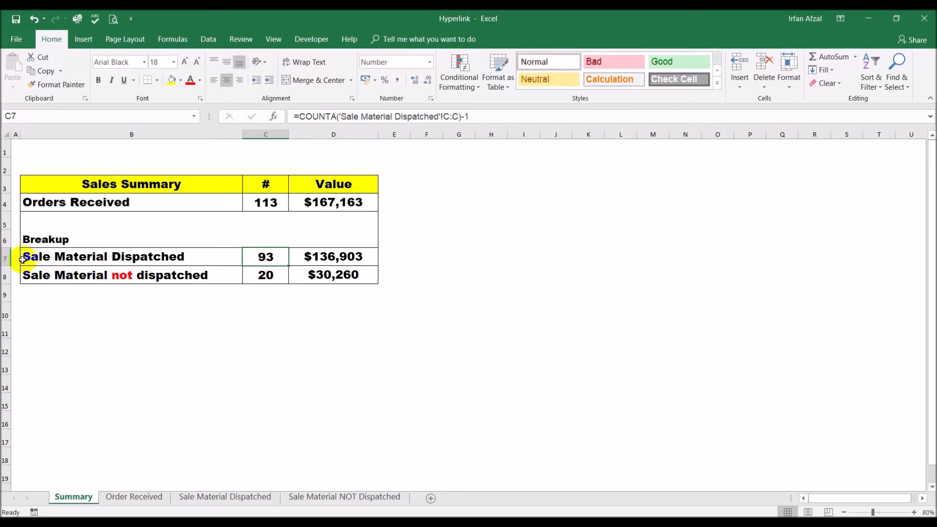
{"action": "left_click", "coordinate": [6, 258]}
{"action": "left_click", "coordinate": [307, 337]}
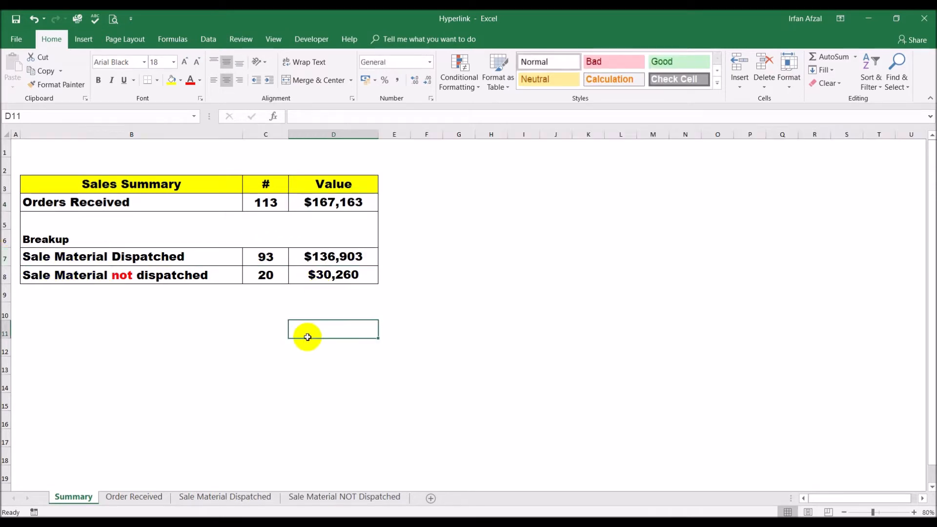
{"action": "left_click", "coordinate": [266, 255]}
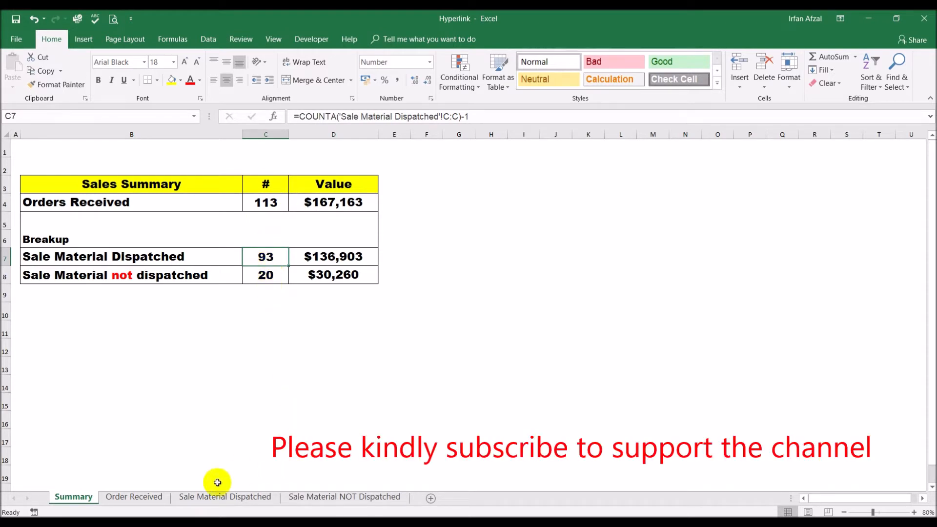
{"action": "left_click", "coordinate": [214, 498]}
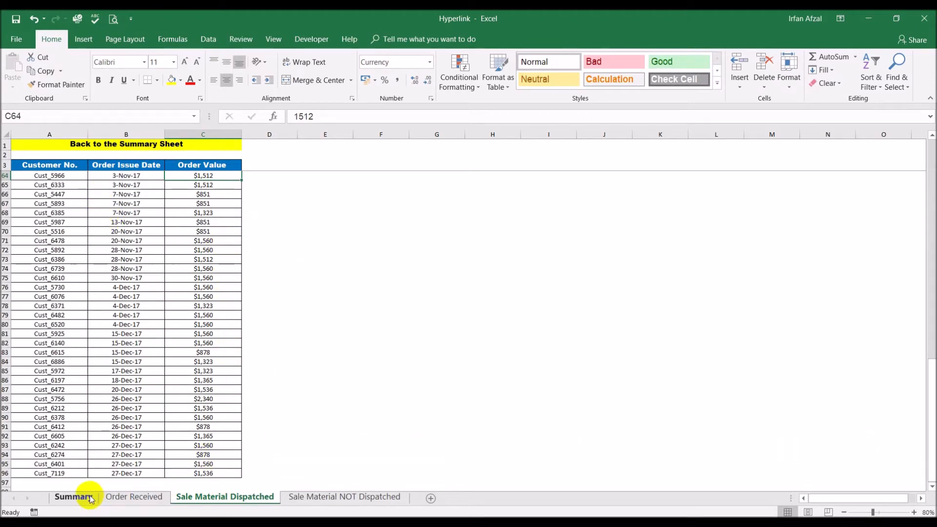
{"action": "left_click", "coordinate": [73, 496]}
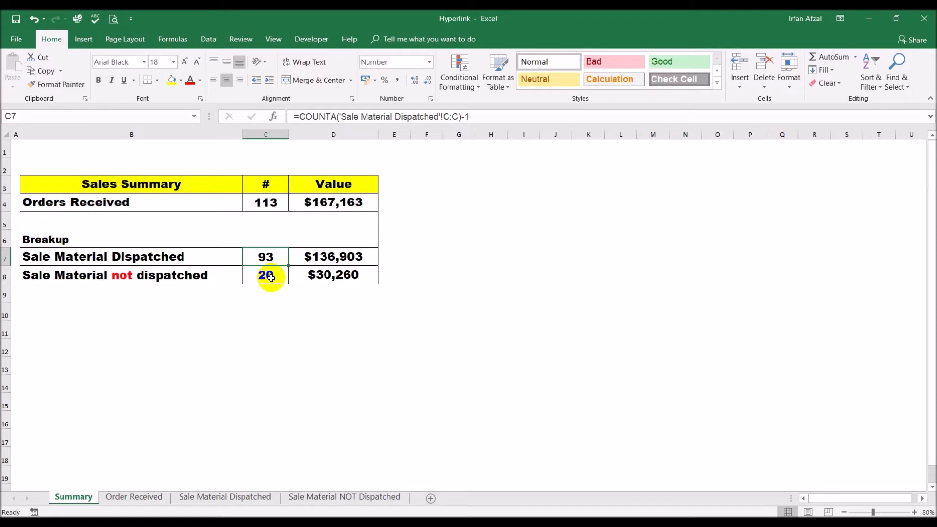
{"action": "left_click", "coordinate": [340, 497]}
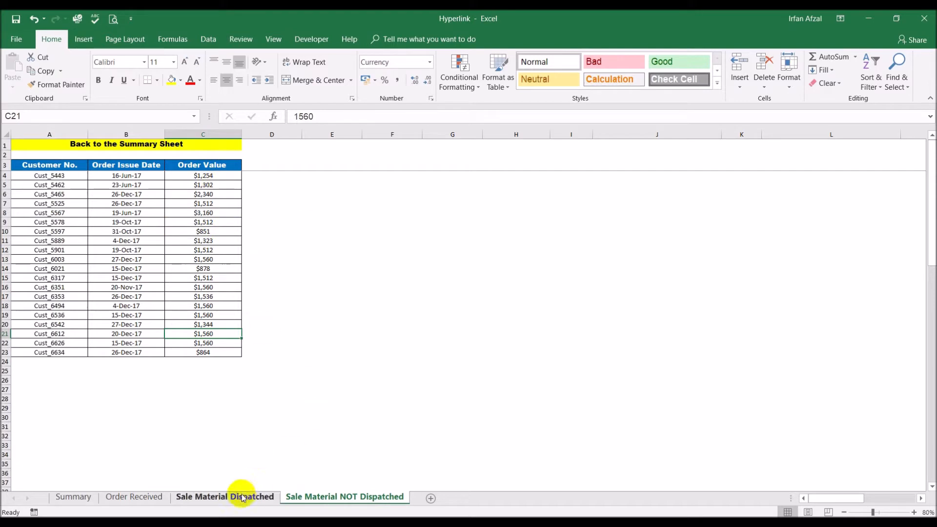
{"action": "left_click", "coordinate": [73, 496]}
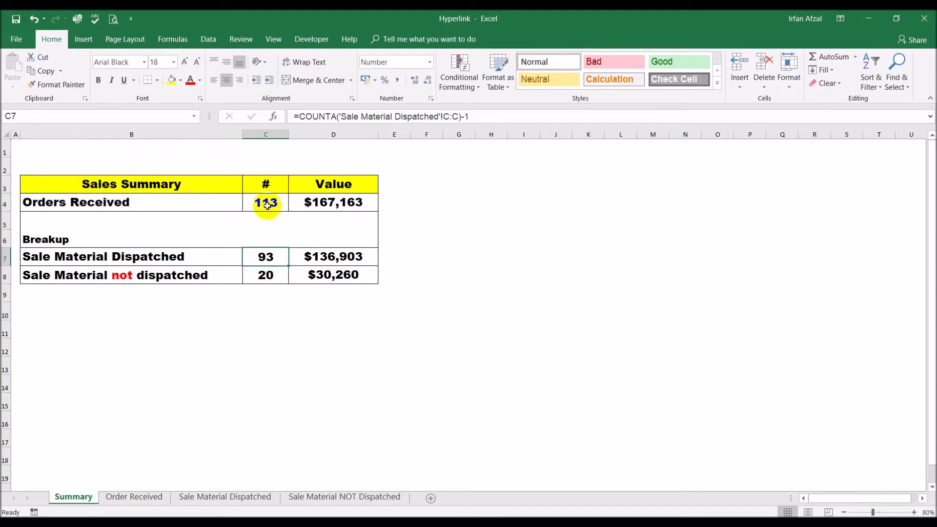
Step: Review the three detail sheets behind the Sales Summary figures and return to the Summary sheet
{"action": "left_click", "coordinate": [133, 496]}
{"action": "left_click", "coordinate": [224, 497]}
{"action": "left_click", "coordinate": [322, 496]}
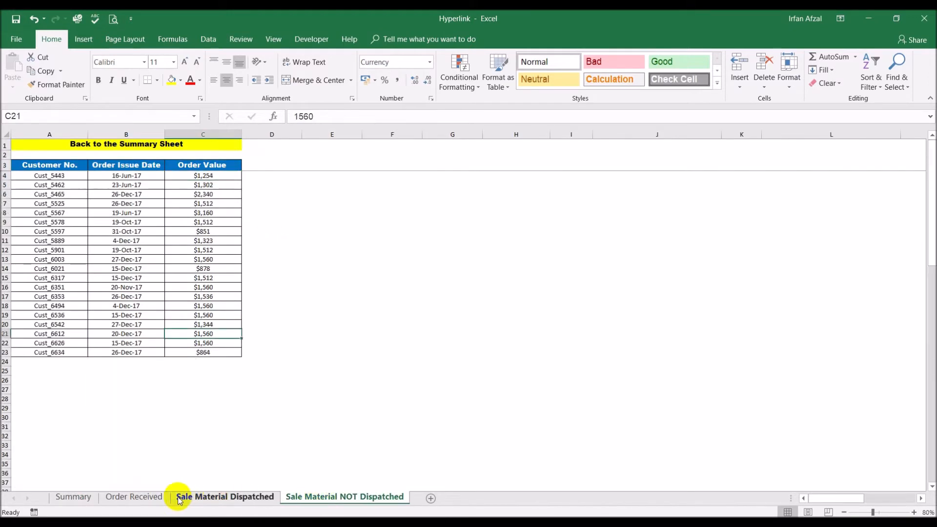
{"action": "left_click", "coordinate": [69, 496]}
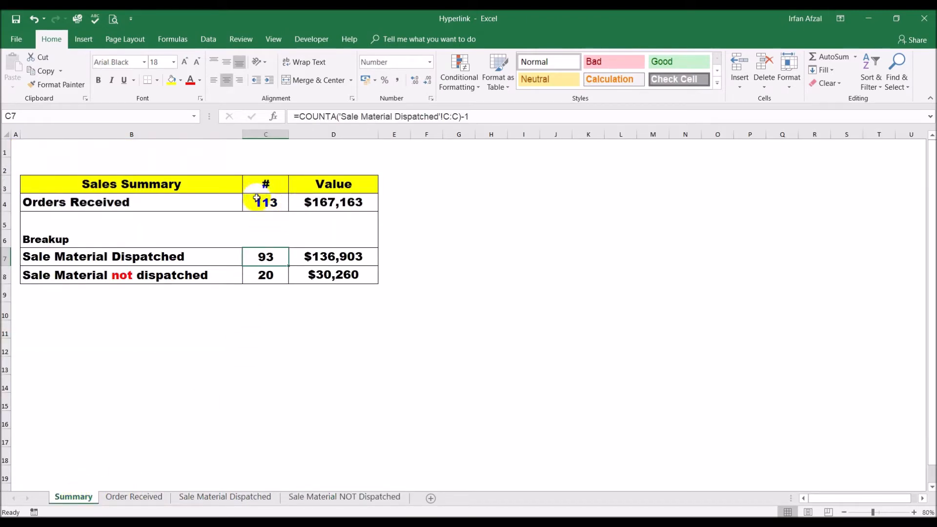
{"action": "left_click", "coordinate": [140, 502]}
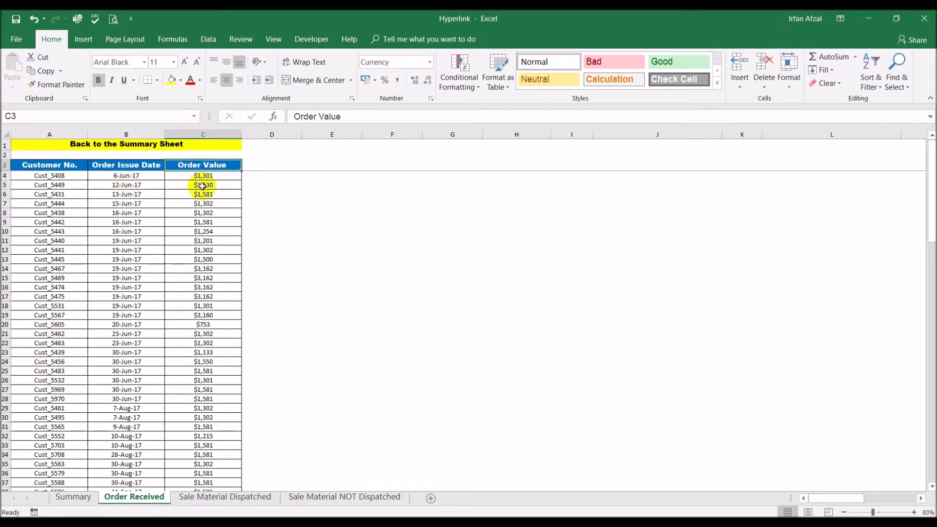
{"action": "left_click", "coordinate": [72, 498]}
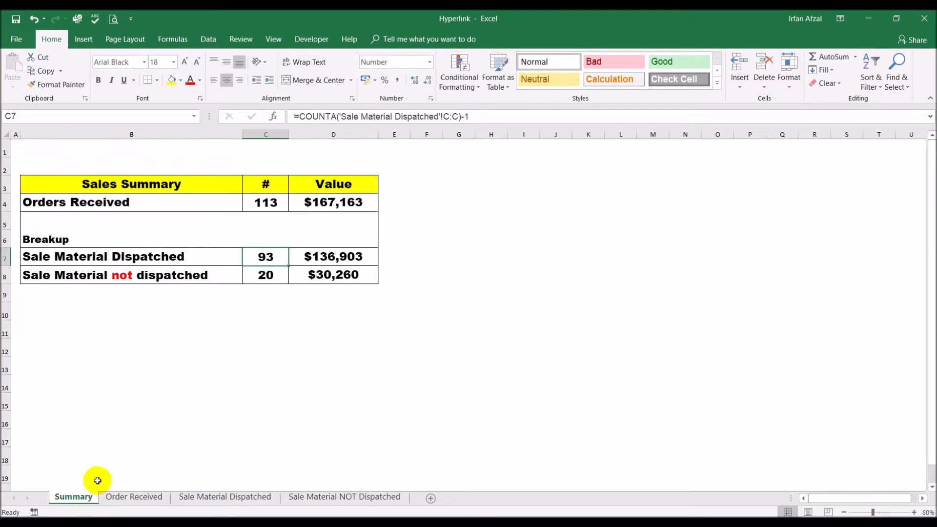
{"action": "left_click", "coordinate": [144, 497]}
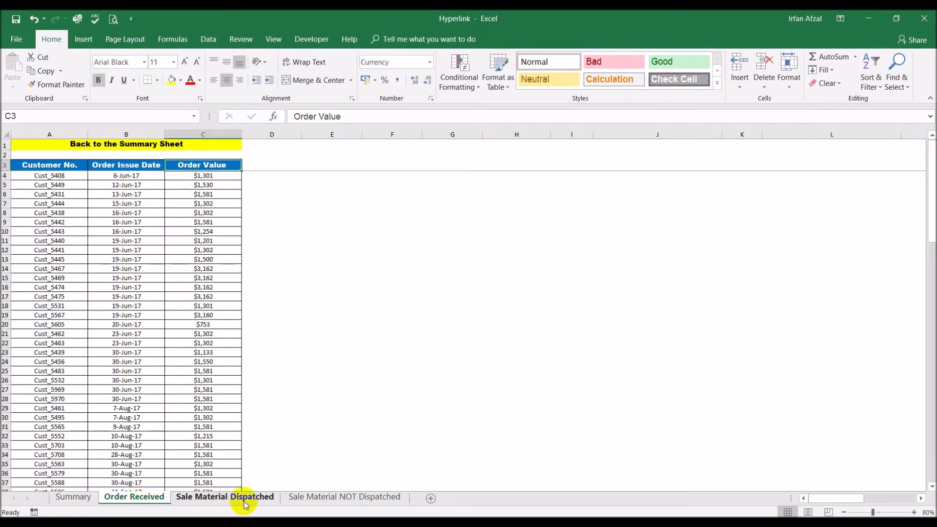
{"action": "left_click", "coordinate": [243, 499]}
{"action": "left_click", "coordinate": [324, 497]}
{"action": "left_click", "coordinate": [73, 497]}
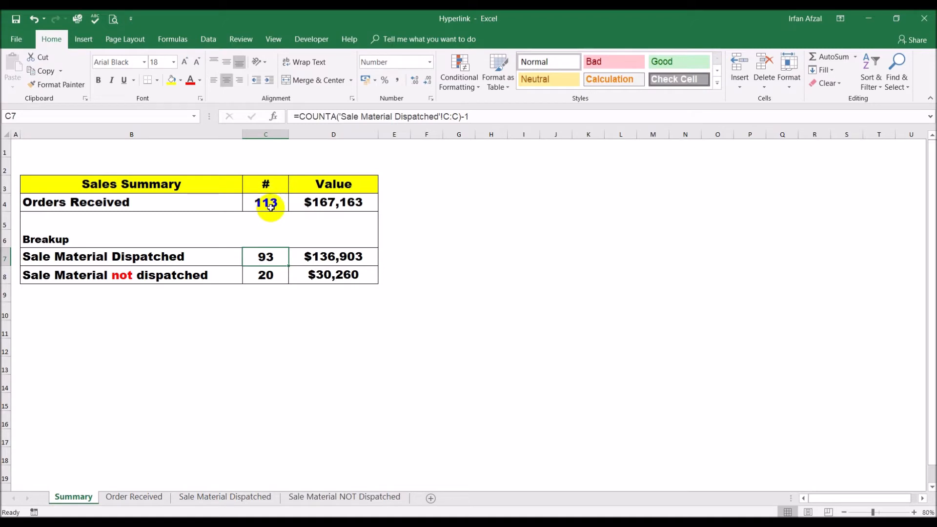
{"action": "left_click", "coordinate": [139, 498]}
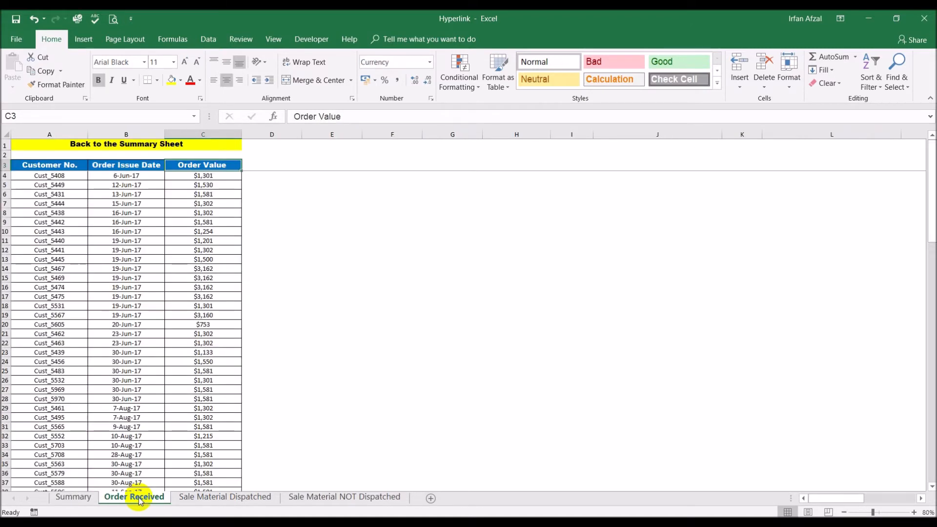
{"action": "left_click", "coordinate": [72, 499]}
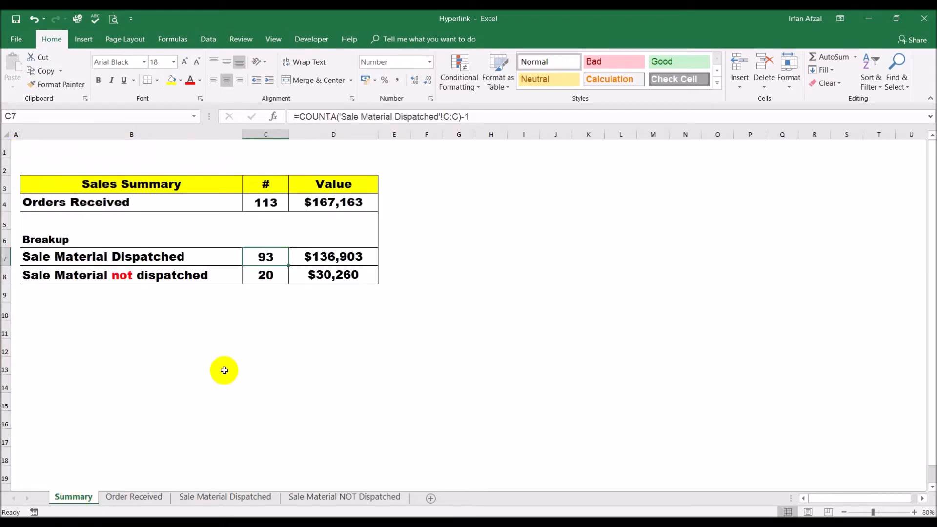
Step: Insert a hyperlink in cell C4, the Orders Received count, to the existing file Test Text File.txt
{"action": "left_click", "coordinate": [258, 203]}
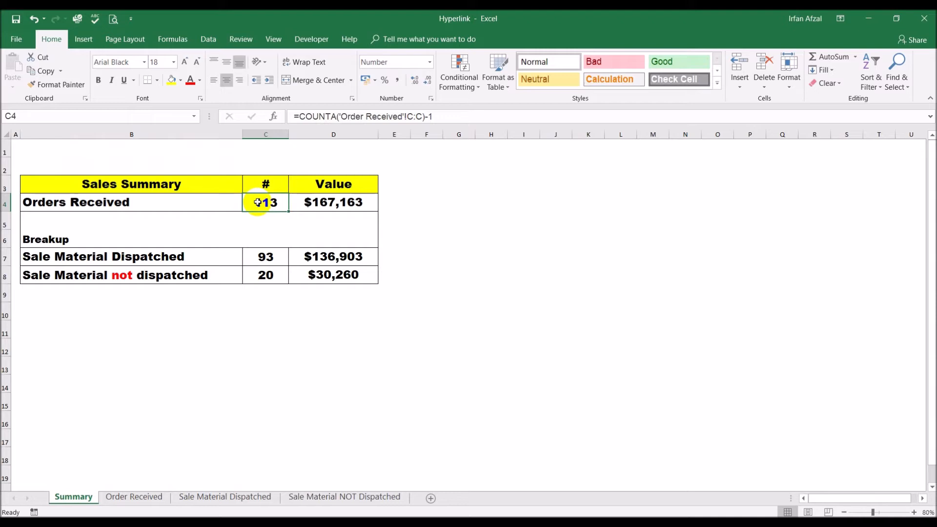
{"action": "right_click", "coordinate": [263, 200]}
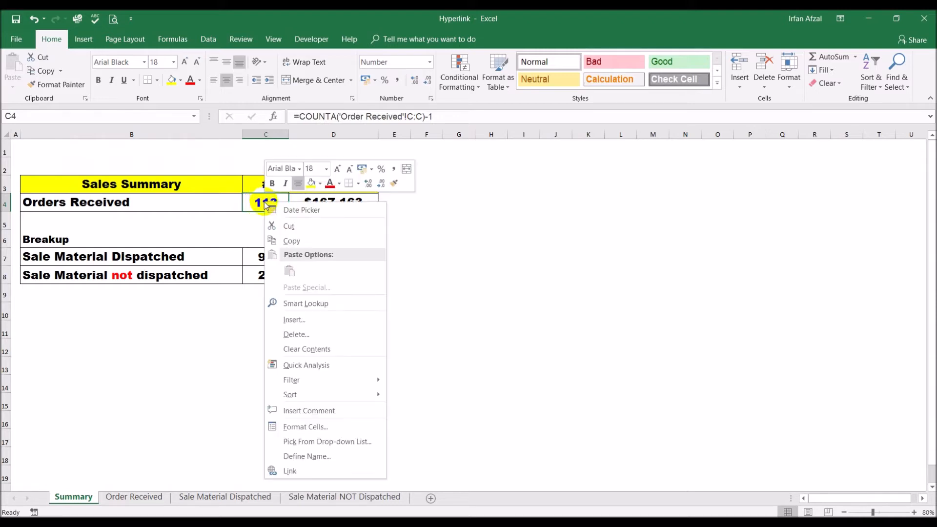
{"action": "left_click", "coordinate": [301, 471]}
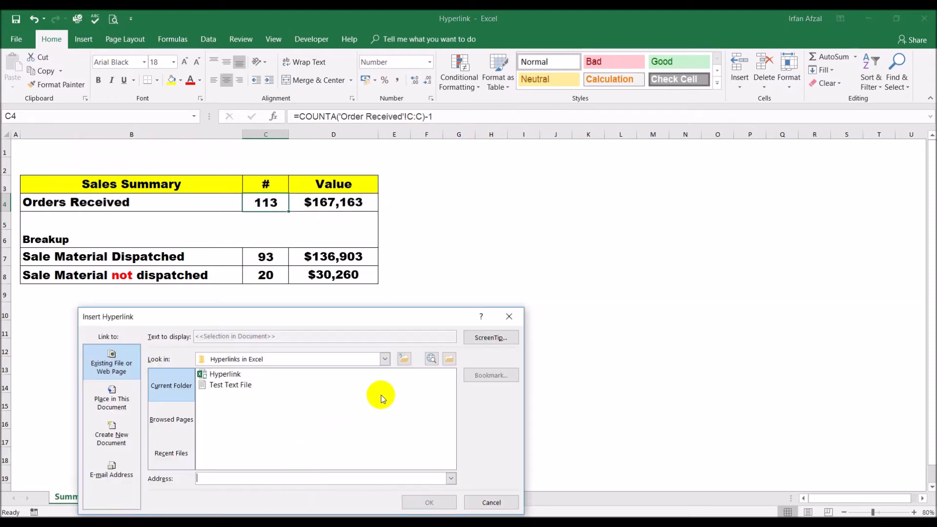
{"action": "left_click_drag", "start_coordinate": [326, 320], "coordinate": [343, 167]}
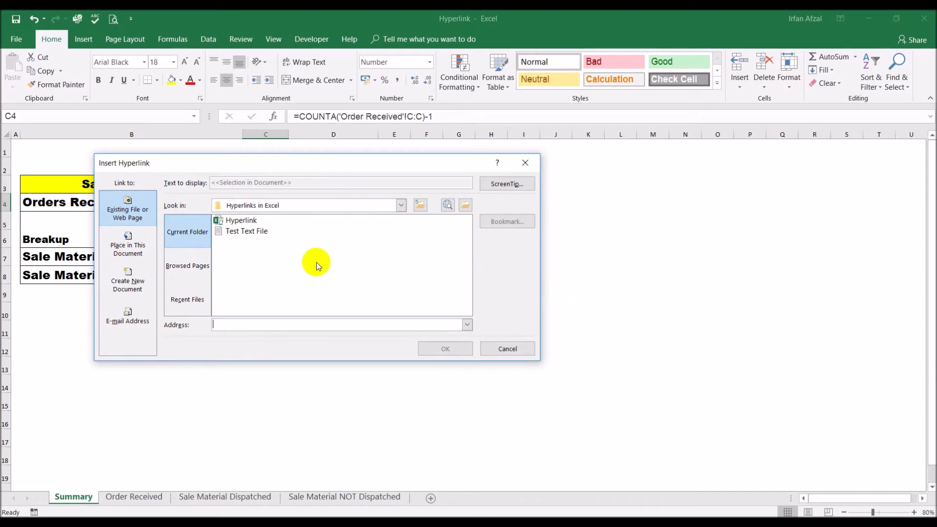
{"action": "left_click_drag", "start_coordinate": [276, 164], "coordinate": [437, 206]}
{"action": "left_click_drag", "start_coordinate": [373, 203], "coordinate": [436, 186]}
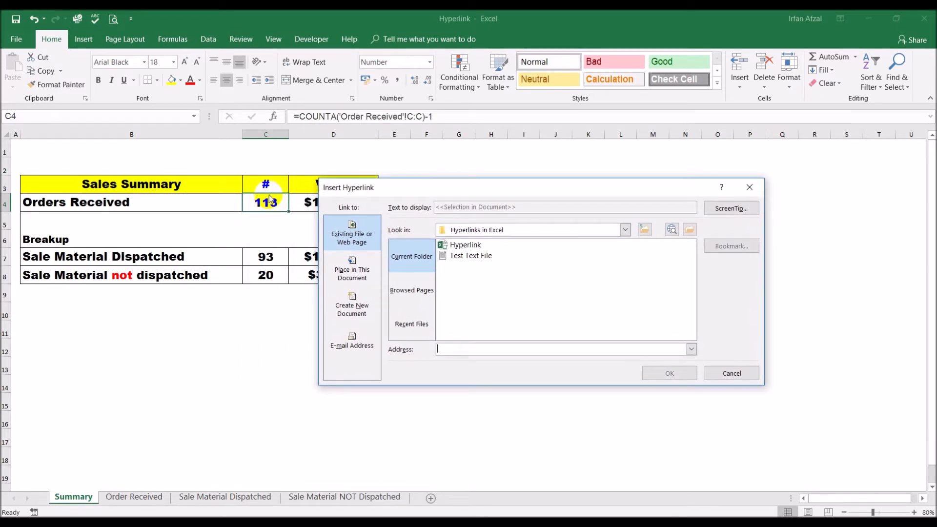
{"action": "left_click", "coordinate": [471, 256]}
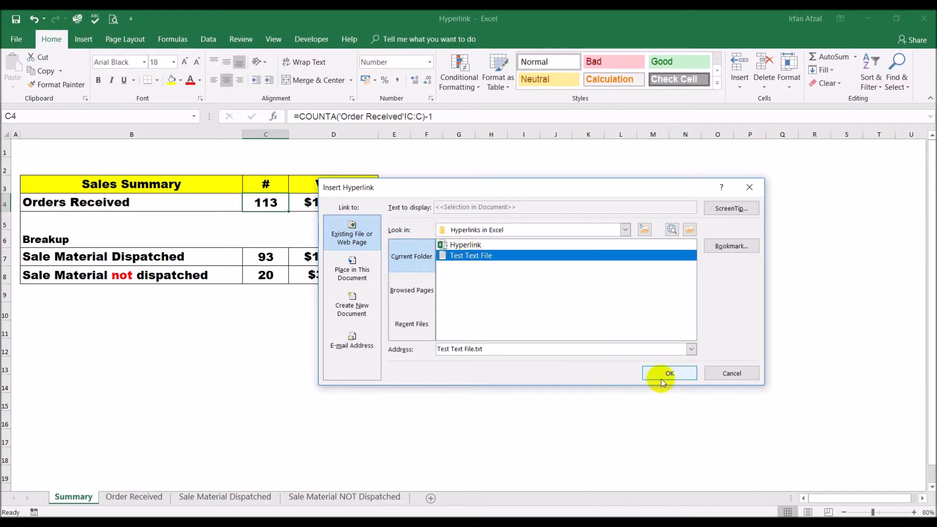
{"action": "left_click", "coordinate": [663, 380]}
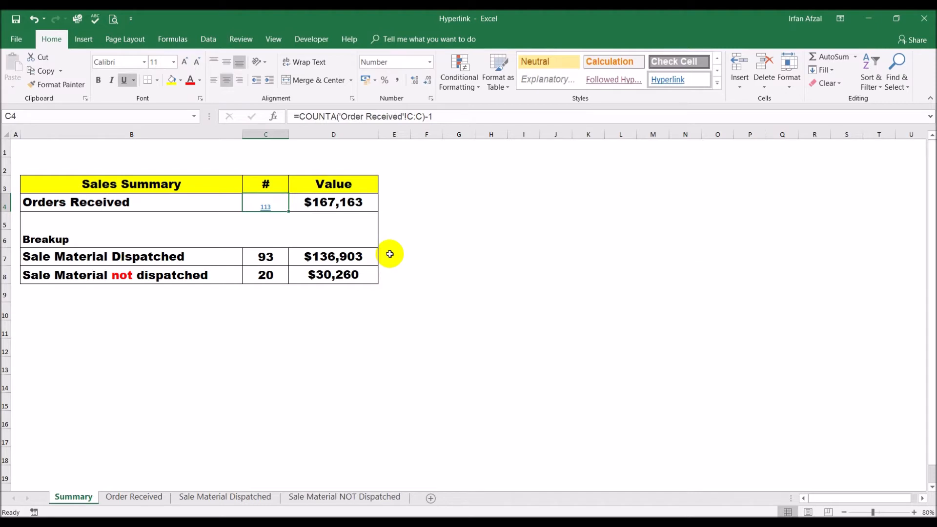
Step: Test the C4 hyperlink by opening and closing its text file, and remove the hyperlink from the cell
{"action": "left_click", "coordinate": [462, 207]}
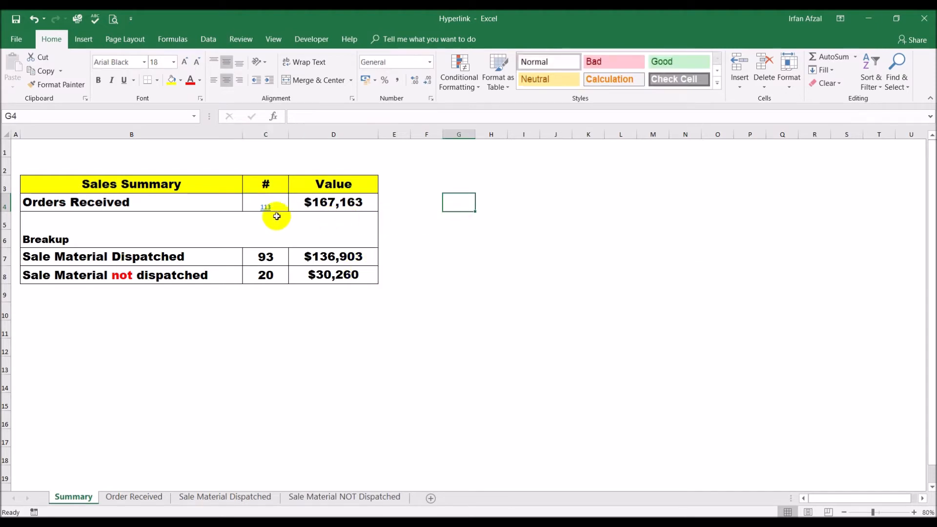
{"action": "mouse_move", "coordinate": [270, 215]}
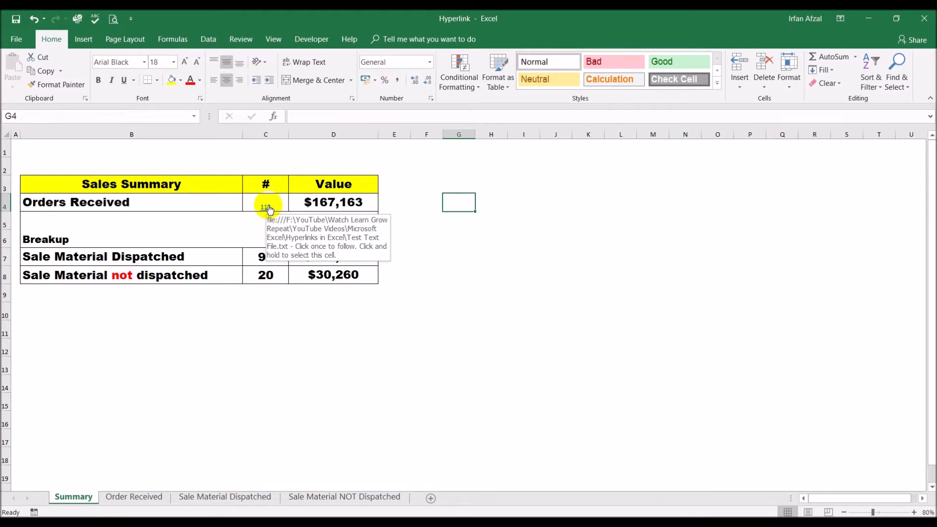
{"action": "left_click", "coordinate": [270, 209]}
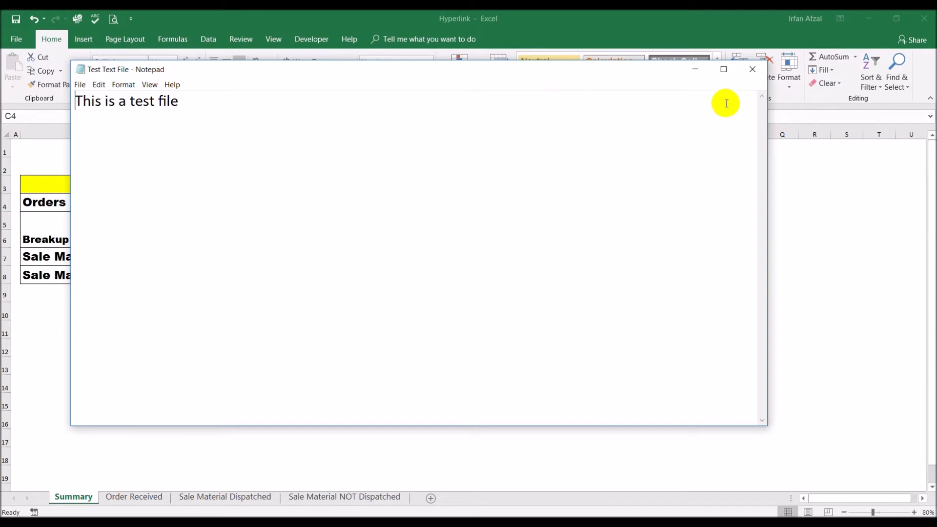
{"action": "left_click", "coordinate": [753, 69]}
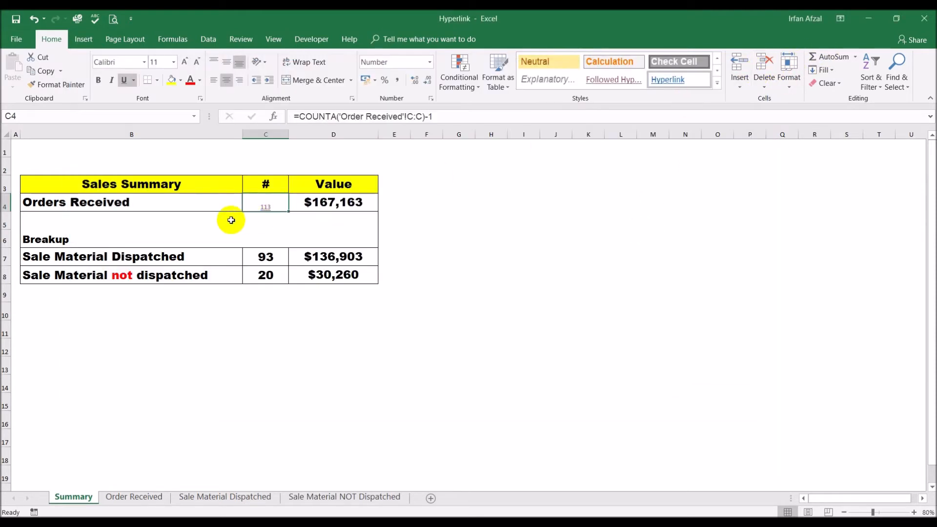
{"action": "right_click", "coordinate": [261, 203]}
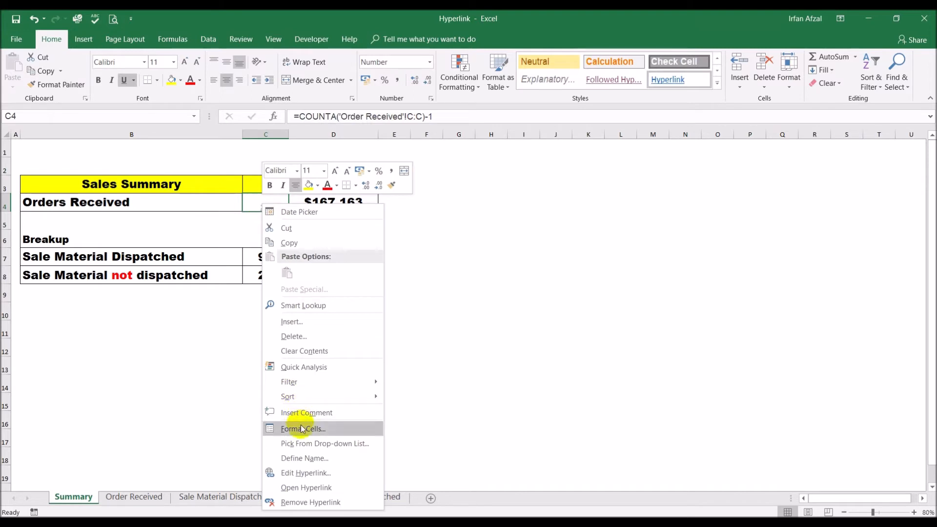
{"action": "left_click", "coordinate": [320, 503]}
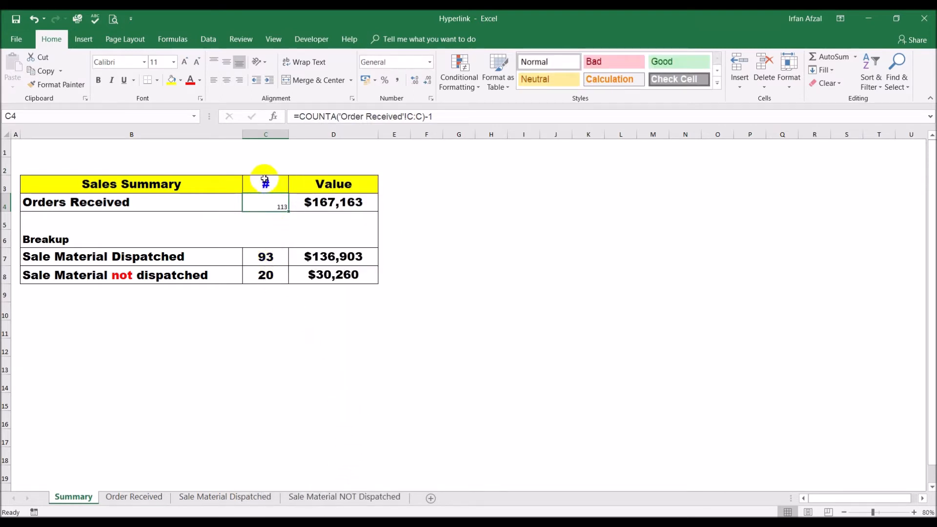
{"action": "right_click", "coordinate": [270, 204]}
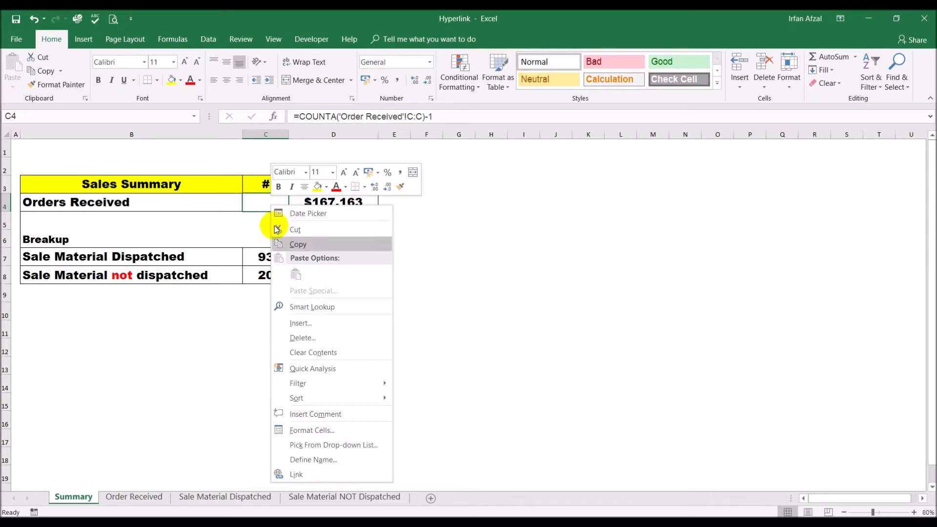
{"action": "left_click", "coordinate": [306, 473]}
{"action": "left_click_drag", "start_coordinate": [336, 326], "coordinate": [409, 199]}
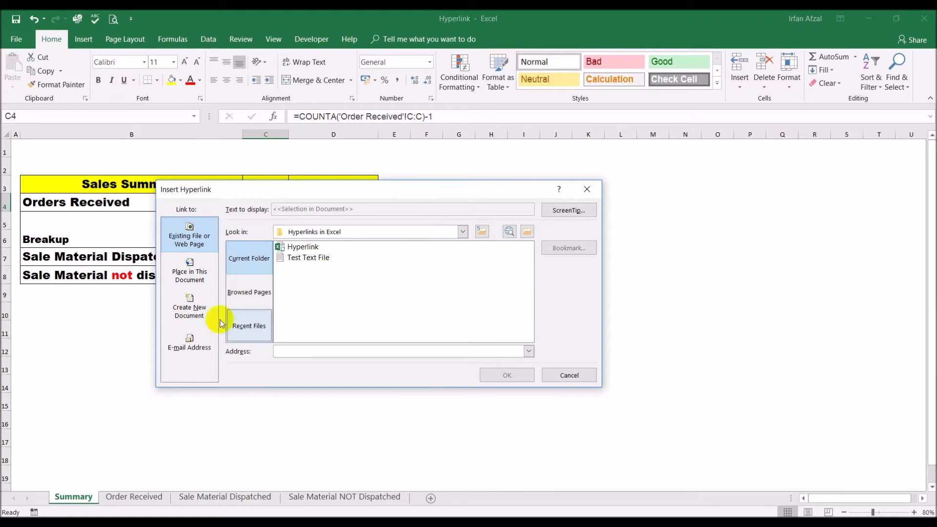
{"action": "left_click_drag", "start_coordinate": [305, 190], "coordinate": [438, 194]}
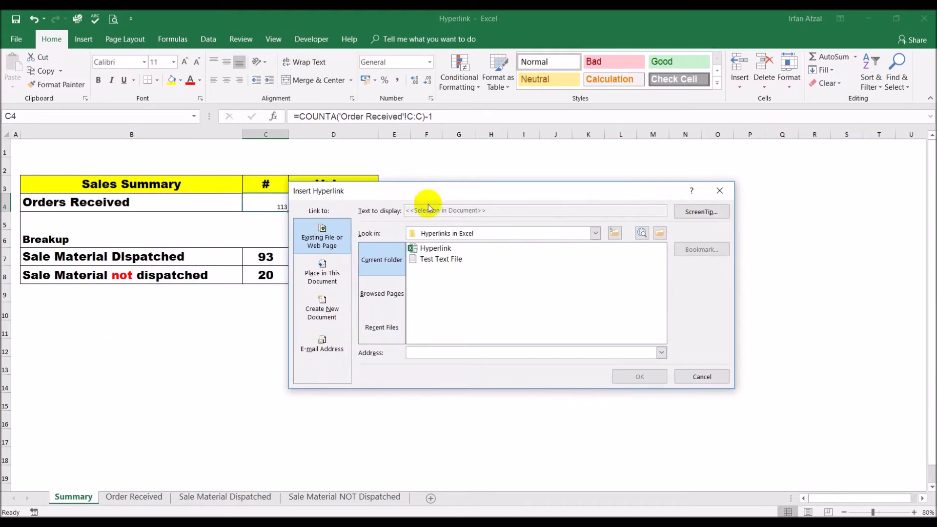
{"action": "type", "text": "http://www."}
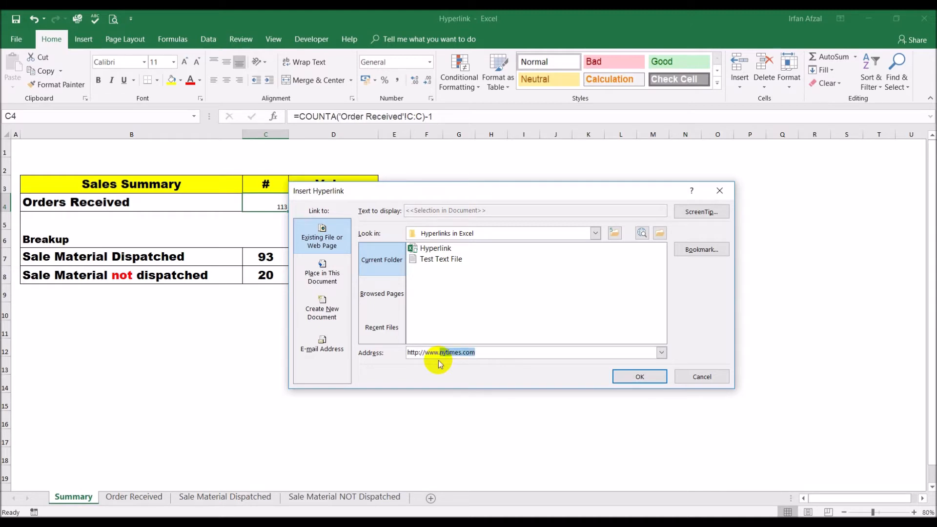
{"action": "type", "text": "nytimes.com"}
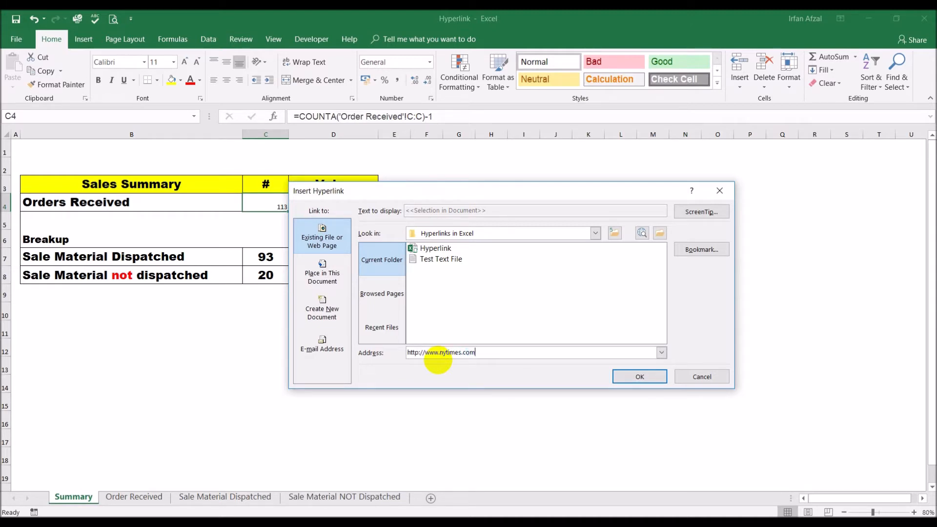
{"action": "left_click", "coordinate": [640, 379]}
{"action": "left_click", "coordinate": [637, 379]}
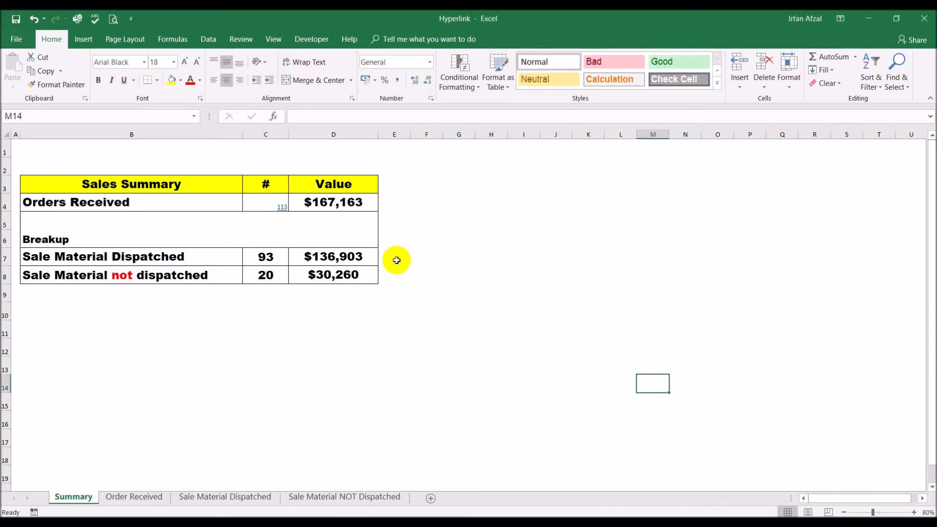
Step: Test the C4 web link by opening and closing its page, and remove the hyperlink from the cell
{"action": "left_click", "coordinate": [285, 210]}
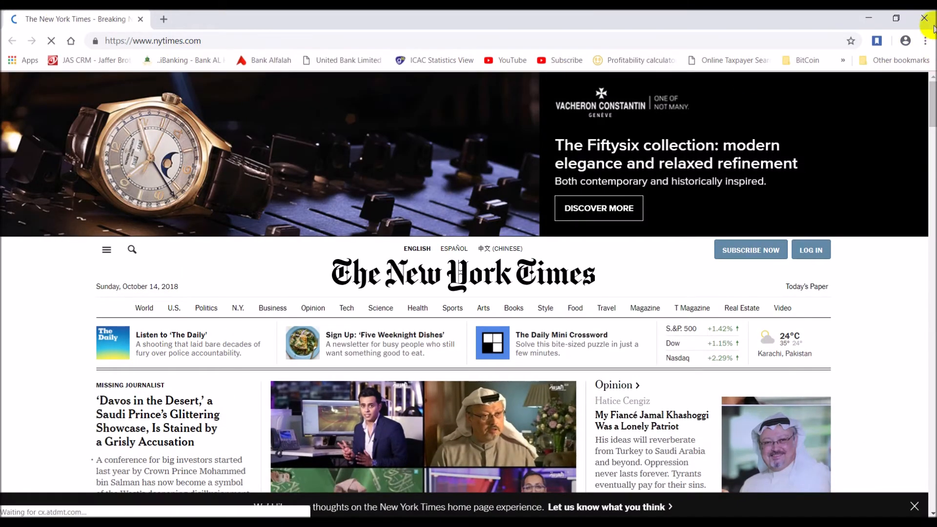
{"action": "left_click", "coordinate": [923, 19]}
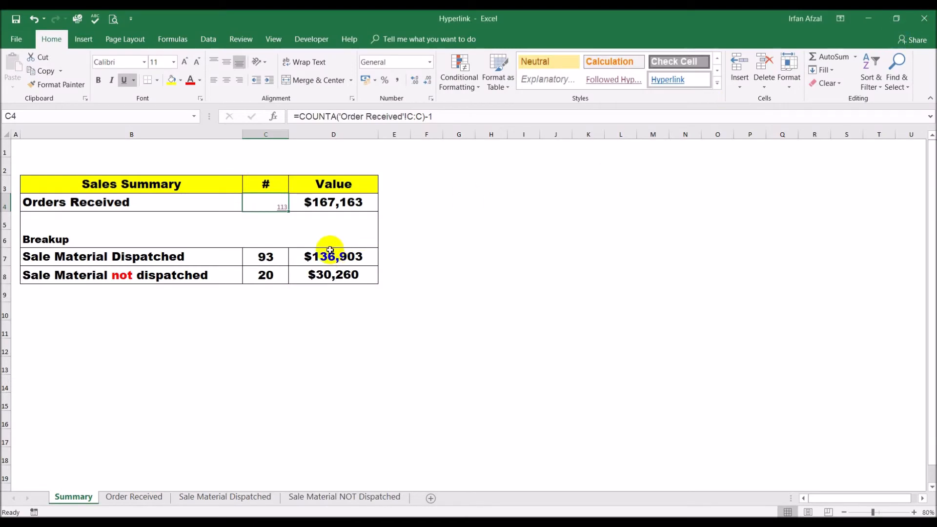
{"action": "right_click", "coordinate": [262, 203]}
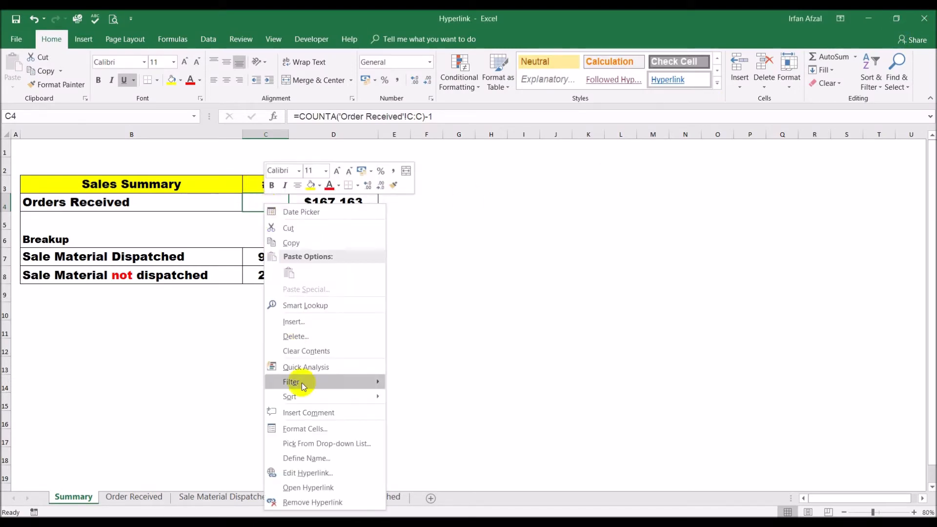
{"action": "left_click", "coordinate": [307, 503]}
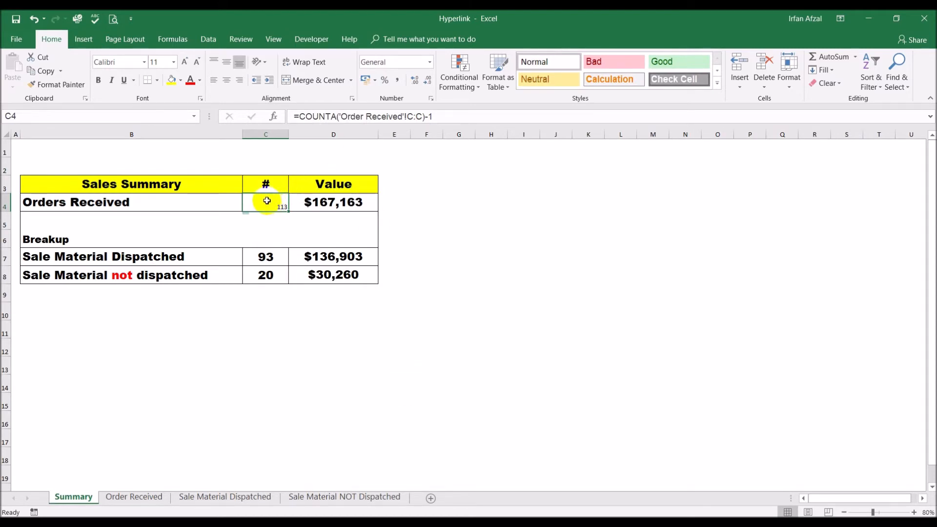
Step: Insert a hyperlink in cell C4, the Orders Received count, to cell A1 of the Order Received sheet in this document
{"action": "right_click", "coordinate": [260, 202]}
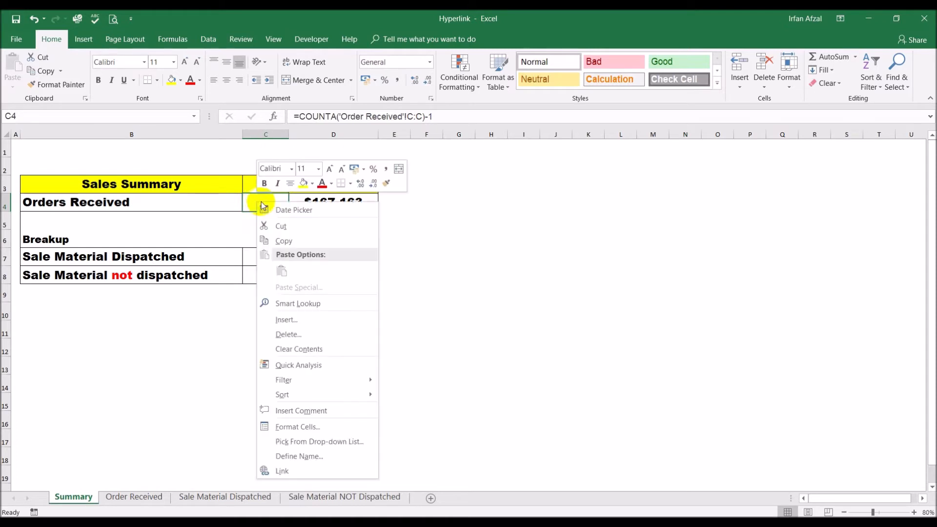
{"action": "left_click", "coordinate": [324, 472]}
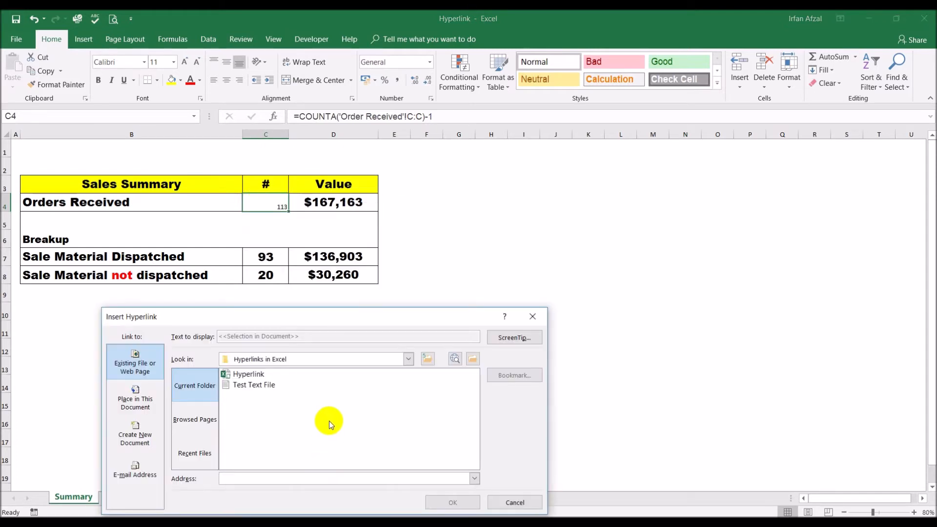
{"action": "left_click_drag", "start_coordinate": [391, 320], "coordinate": [531, 208]}
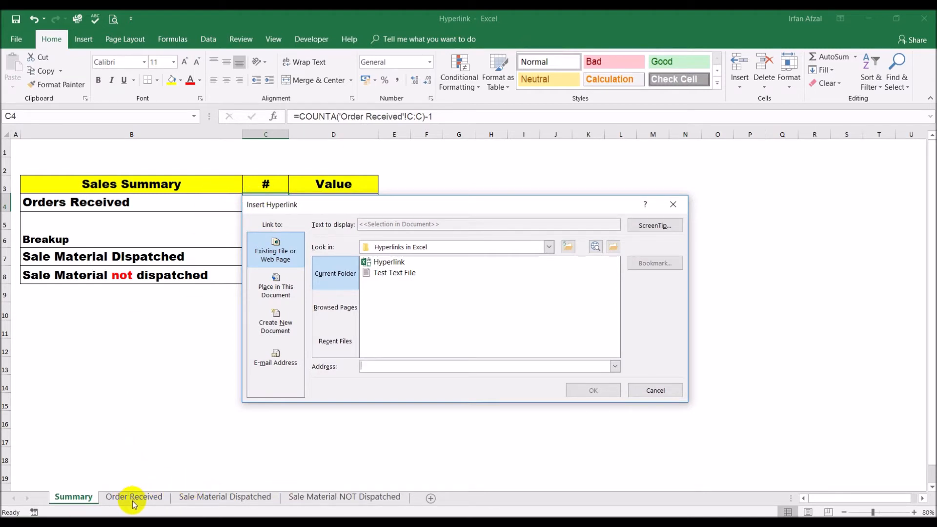
{"action": "left_click", "coordinate": [276, 294]}
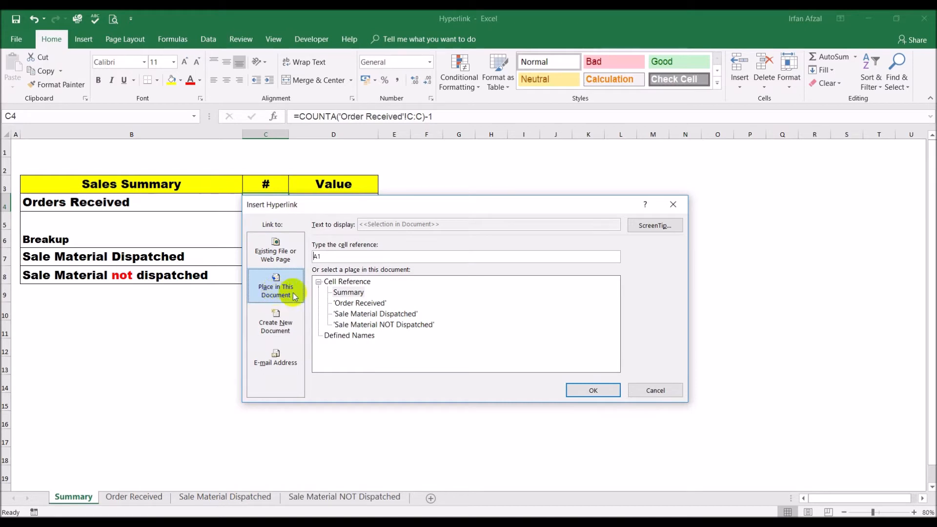
{"action": "left_click", "coordinate": [348, 308]}
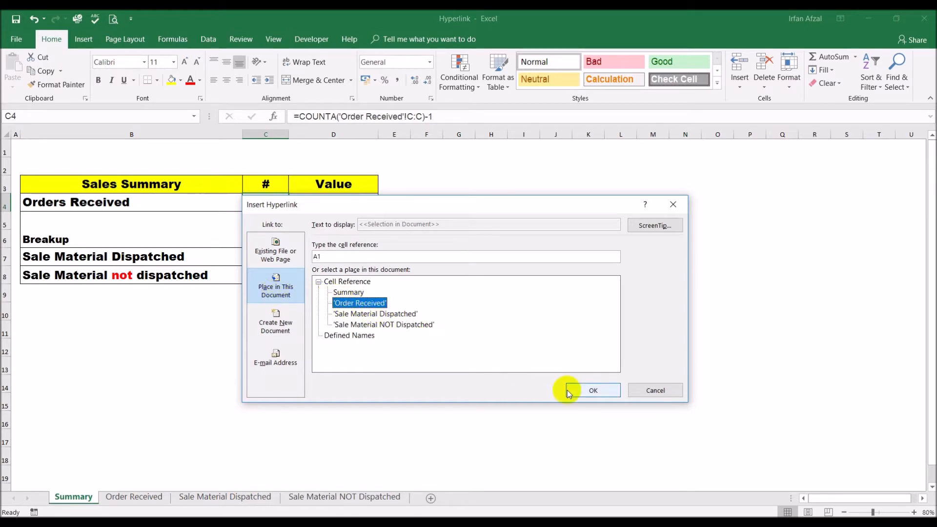
{"action": "left_click", "coordinate": [592, 394]}
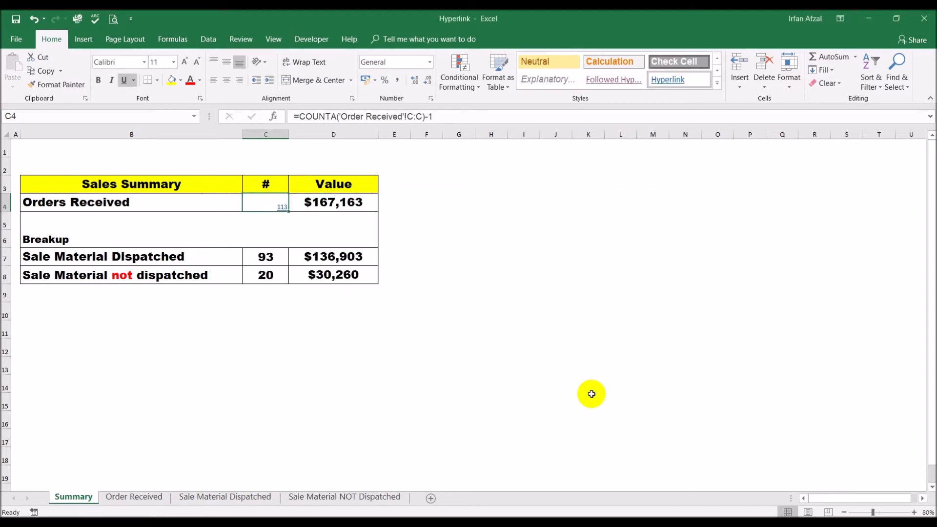
{"action": "left_click", "coordinate": [591, 394]}
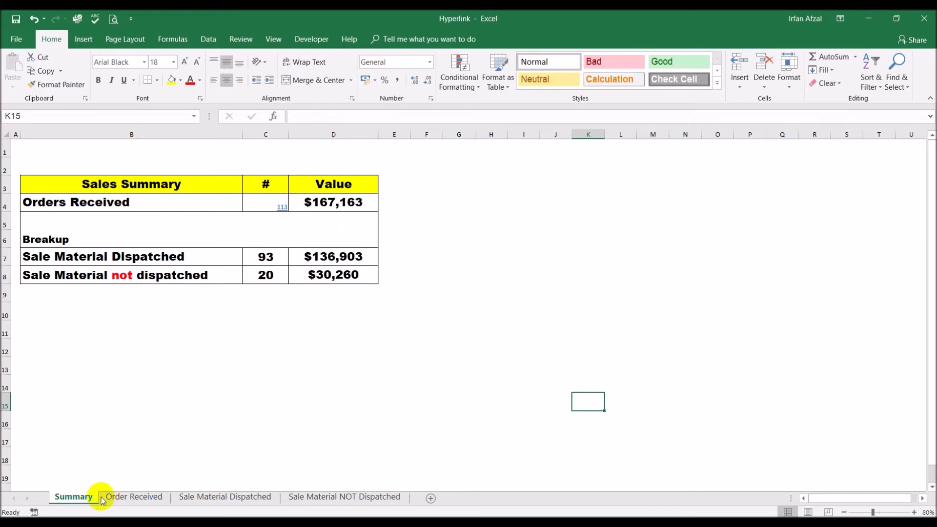
Step: Clear the contents of row 116, the last order on the Order Received sheet, and return to the Summary sheet
{"action": "left_click", "coordinate": [120, 496]}
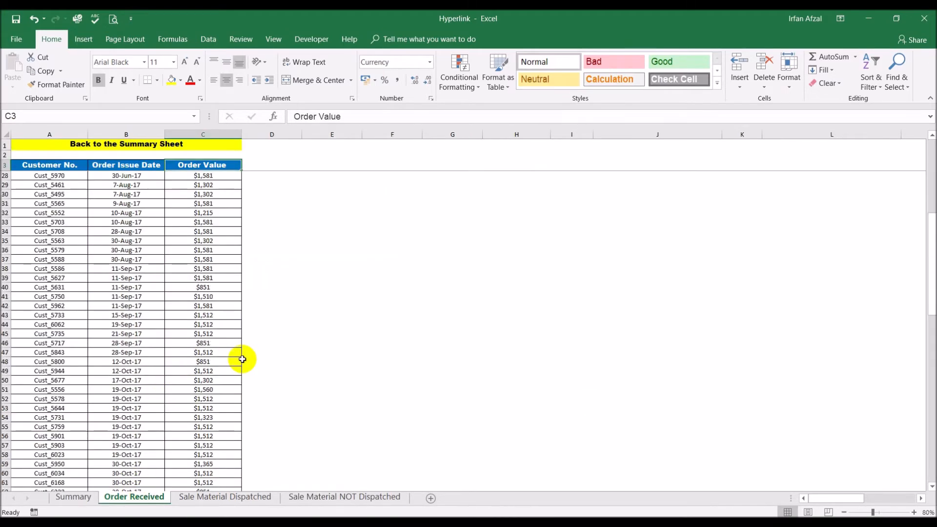
{"action": "scroll", "coordinate": [242, 359], "scroll_direction": "down", "scroll_amount": 20}
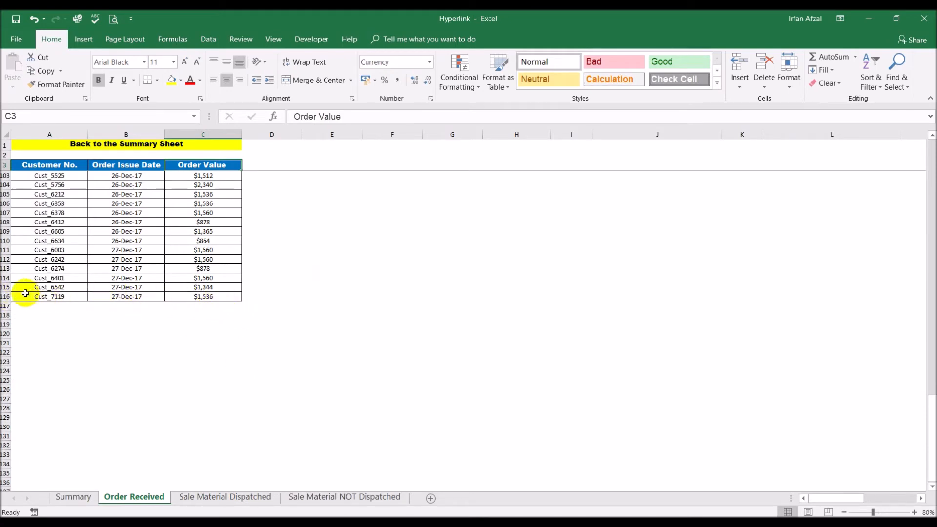
{"action": "left_click", "coordinate": [5, 296]}
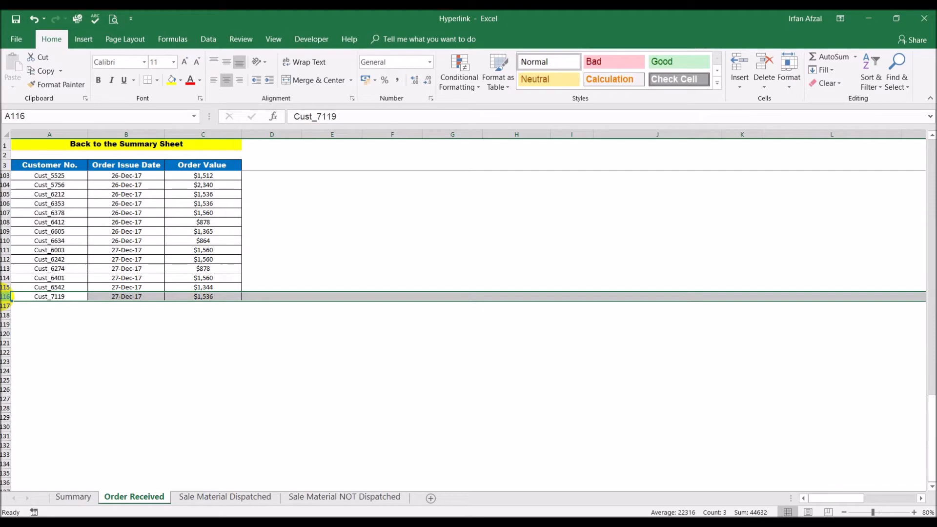
{"action": "key", "text": "Delete"}
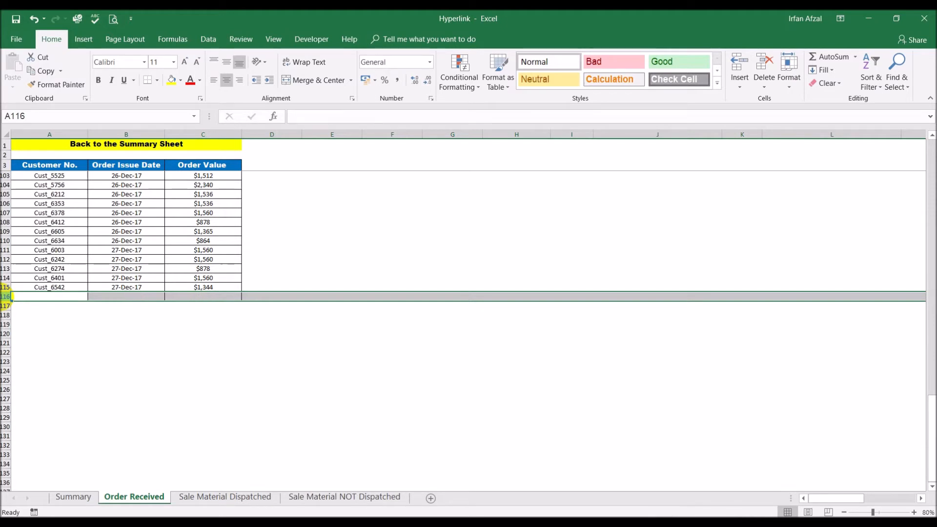
{"action": "left_click", "coordinate": [73, 496]}
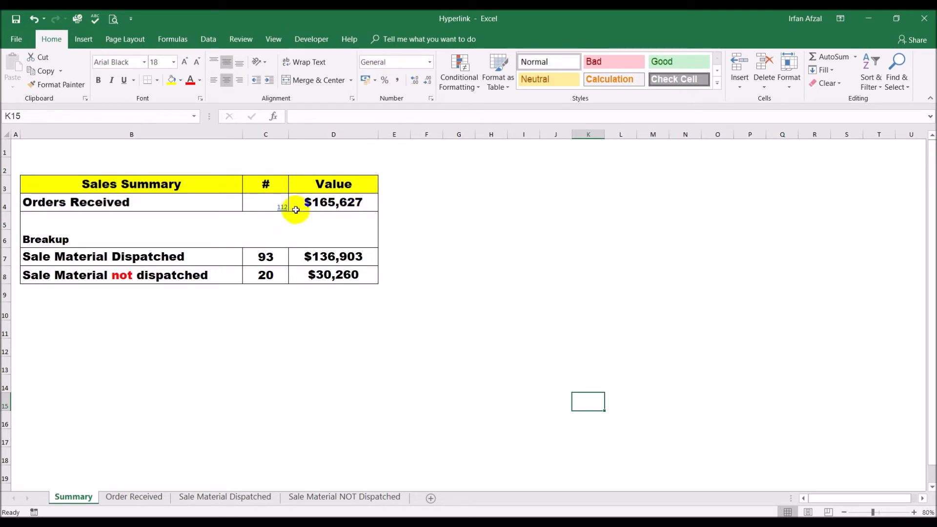
Step: Follow the hyperlink on the Orders Received count and look through the order rows on the linked sheet
{"action": "mouse_move", "coordinate": [281, 198]}
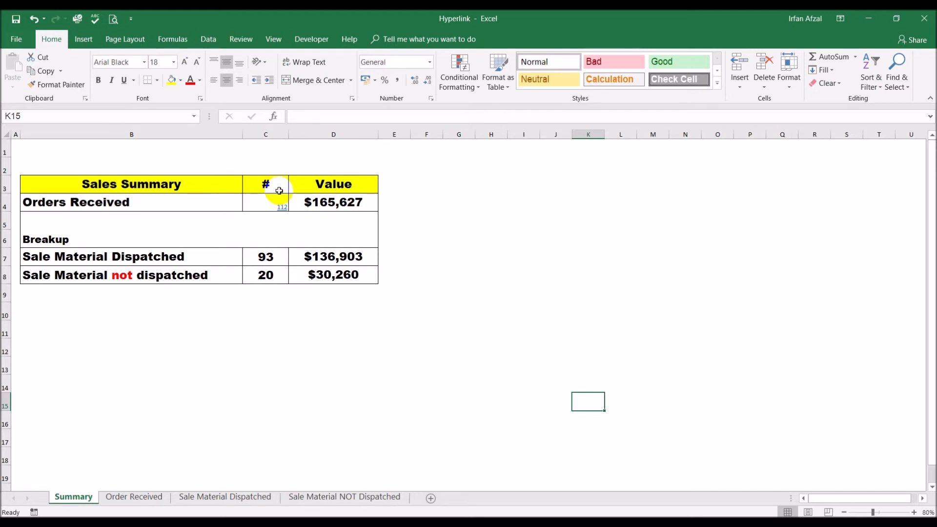
{"action": "mouse_move", "coordinate": [282, 214]}
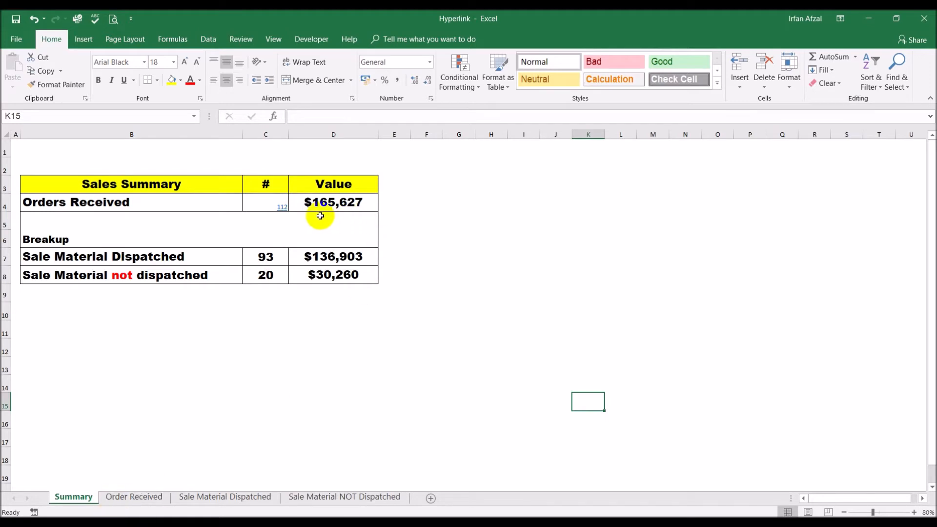
{"action": "left_click", "coordinate": [281, 208]}
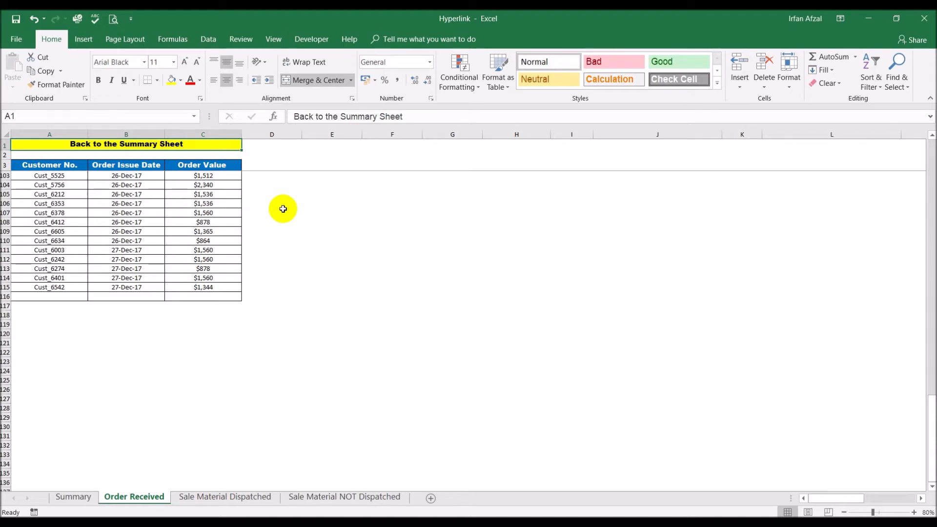
{"action": "scroll", "coordinate": [235, 492], "scroll_direction": "up", "scroll_amount": 11}
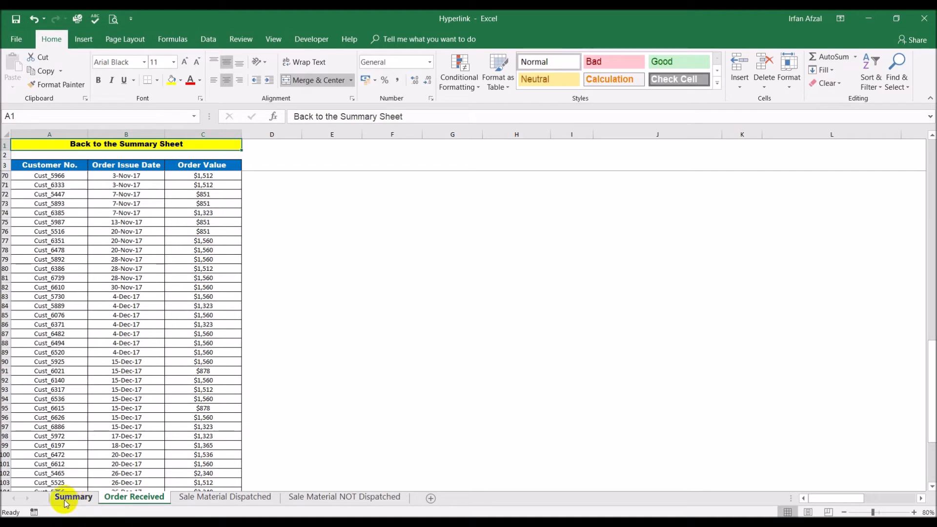
Step: Link the "Back to the Summary Sheet" cell on the Order Received sheet to cell A1 of the Summary sheet, and test the link
{"action": "right_click", "coordinate": [173, 144]}
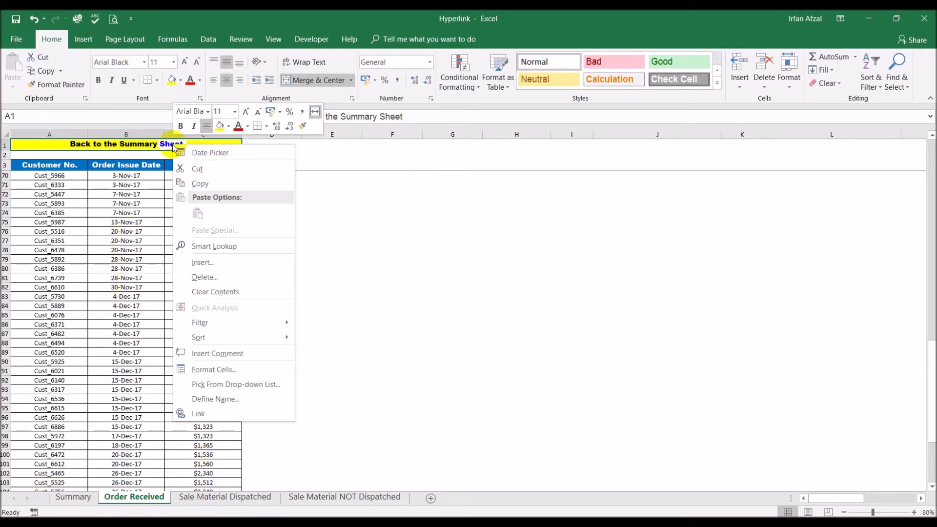
{"action": "left_click", "coordinate": [194, 413]}
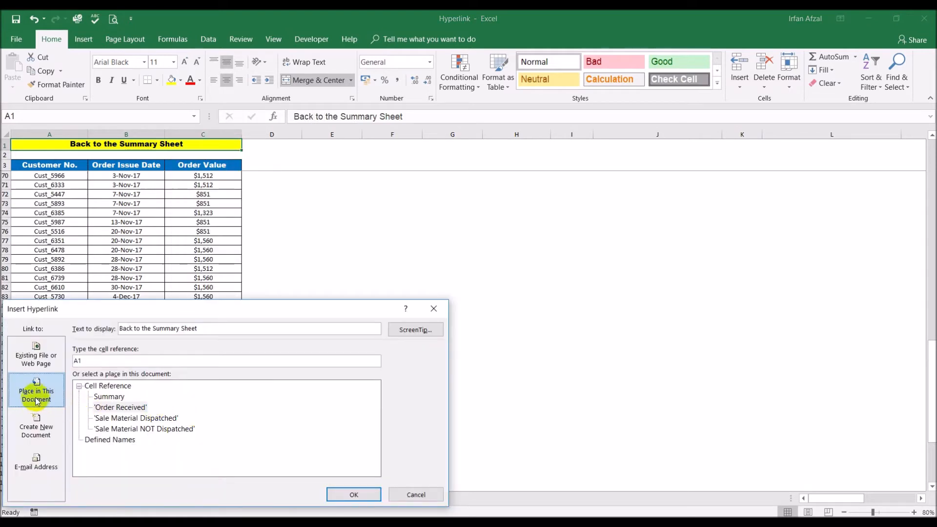
{"action": "left_click", "coordinate": [108, 396]}
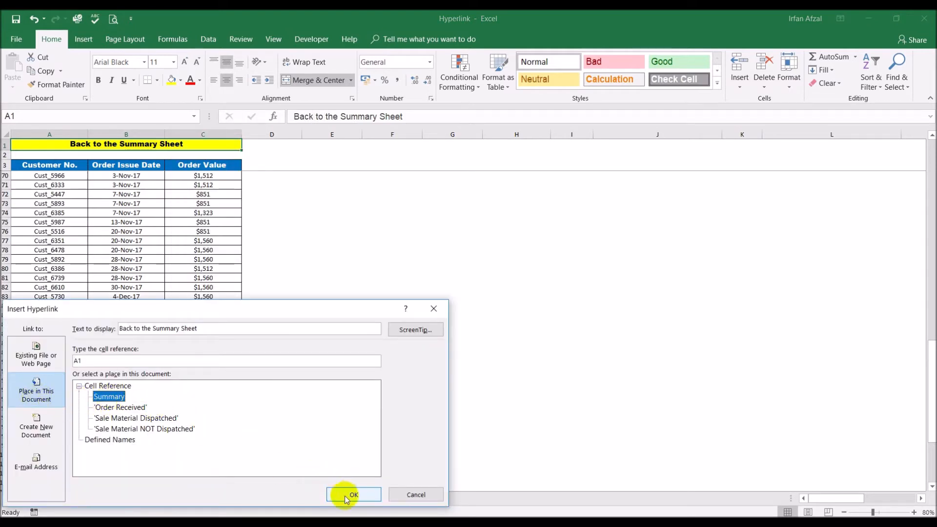
{"action": "left_click", "coordinate": [353, 495]}
{"action": "left_click", "coordinate": [379, 358]}
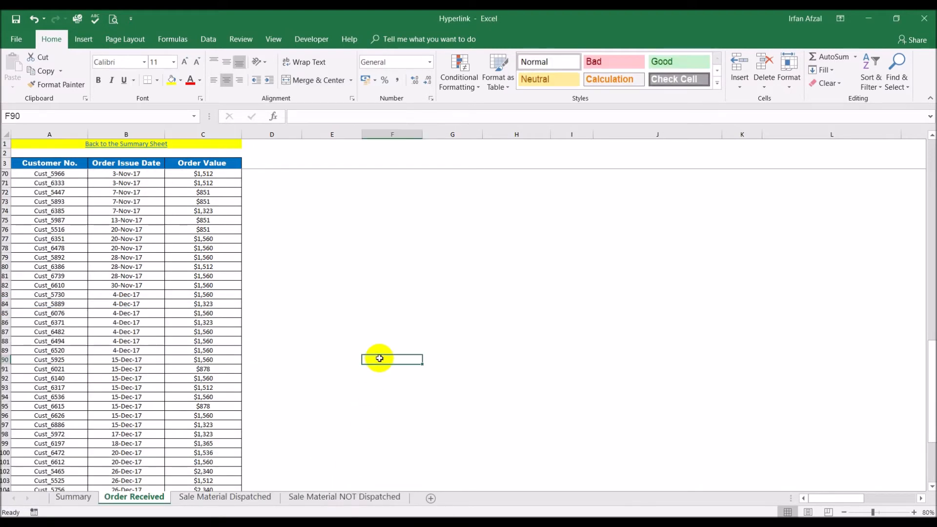
{"action": "left_click", "coordinate": [106, 147]}
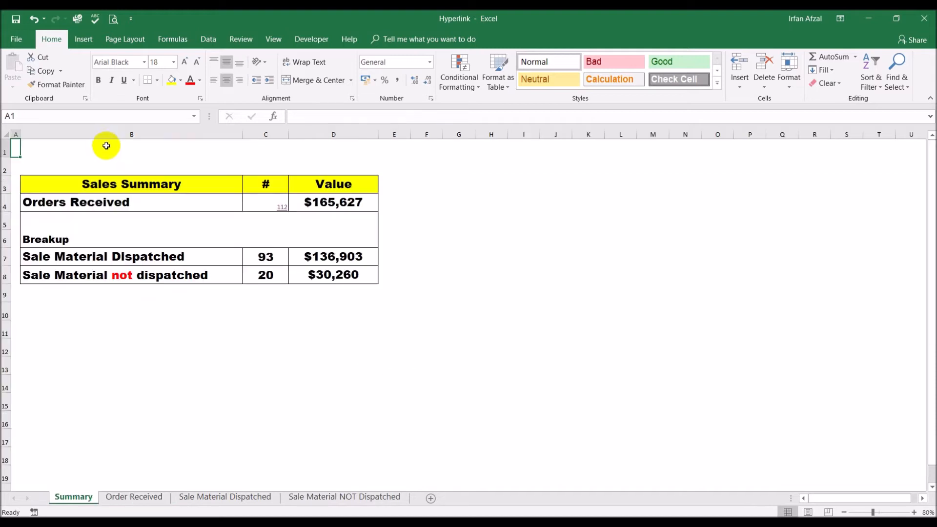
{"action": "left_click", "coordinate": [192, 357]}
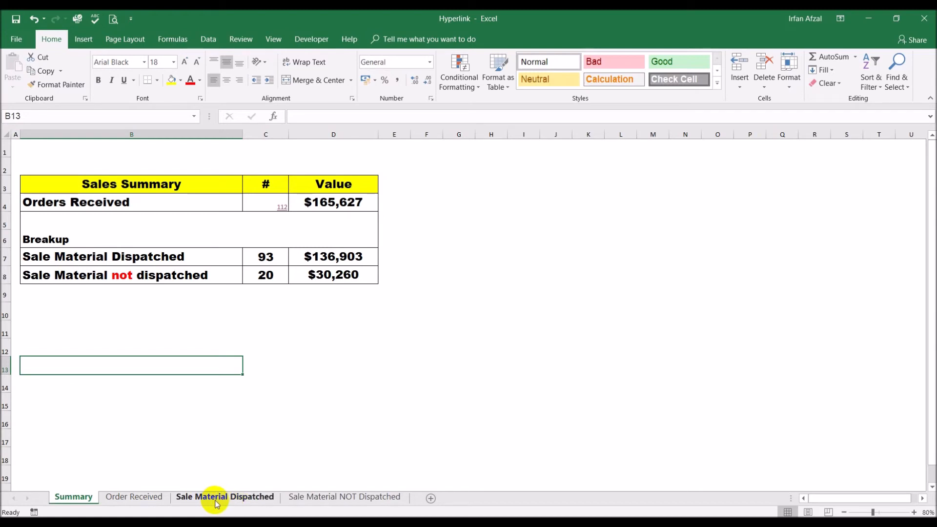
Step: Insert a hyperlink in cell C7, the Sale Material Dispatched count, to cell B2 of the Sale Material Dispatched sheet in this document
{"action": "left_click", "coordinate": [268, 256]}
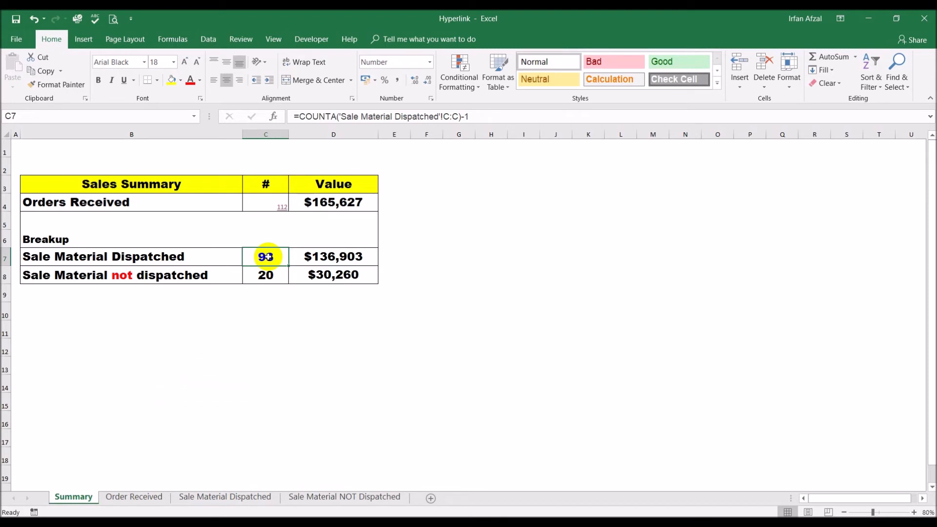
{"action": "right_click", "coordinate": [268, 257]}
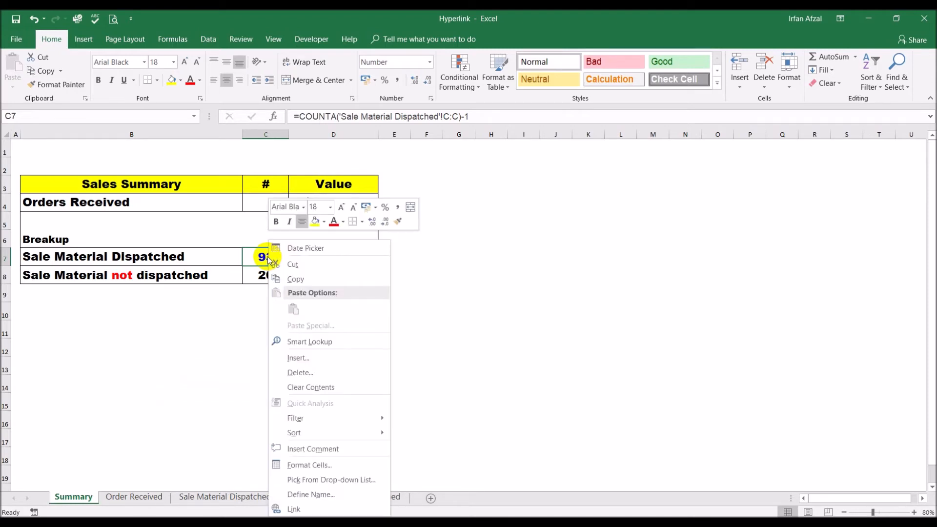
{"action": "left_click", "coordinate": [293, 509]}
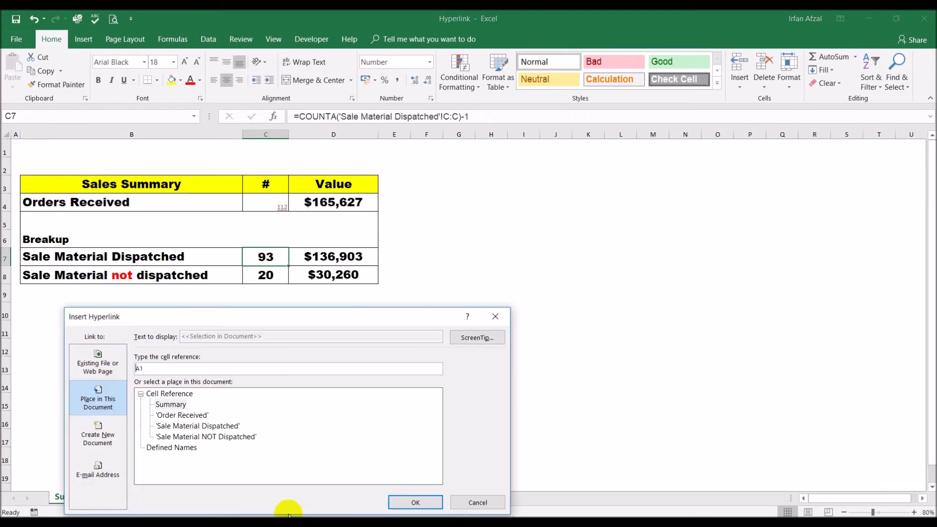
{"action": "left_click_drag", "start_coordinate": [233, 316], "coordinate": [312, 165]}
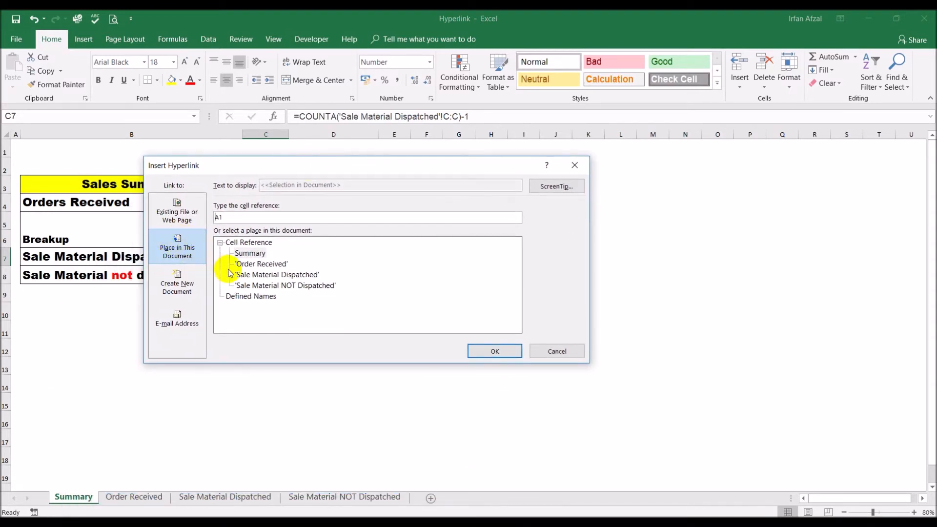
{"action": "left_click", "coordinate": [279, 276]}
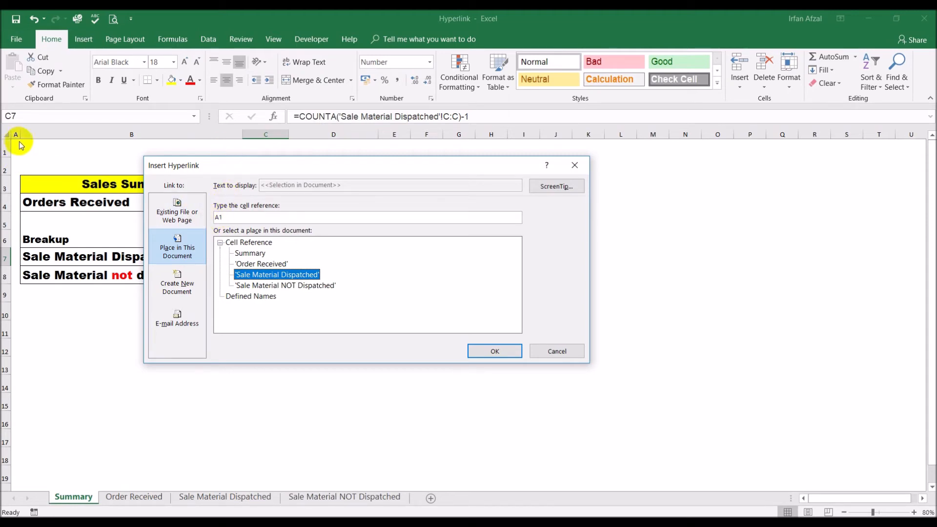
{"action": "left_click", "coordinate": [218, 217]}
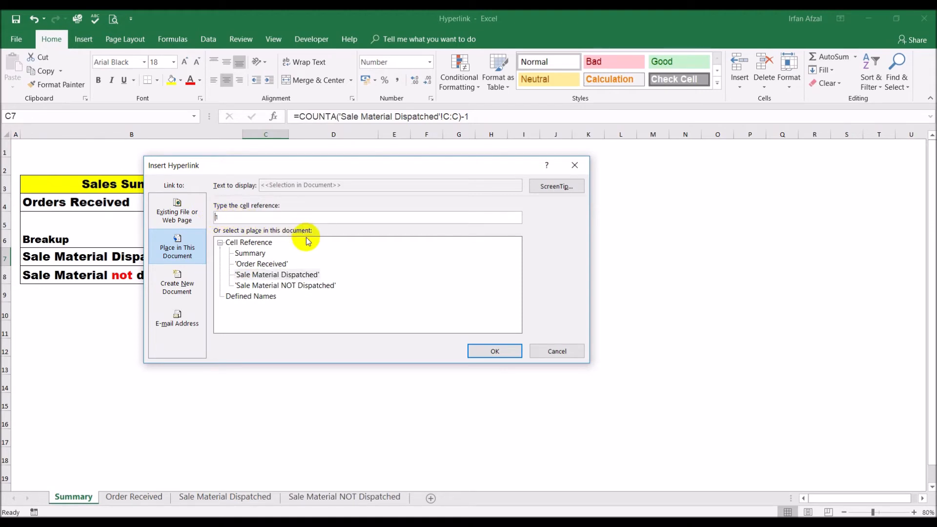
{"action": "type", "text": "b1"}
{"action": "key", "text": "BackSpace"}
{"action": "type", "text": "2"}
{"action": "left_click", "coordinate": [315, 275]}
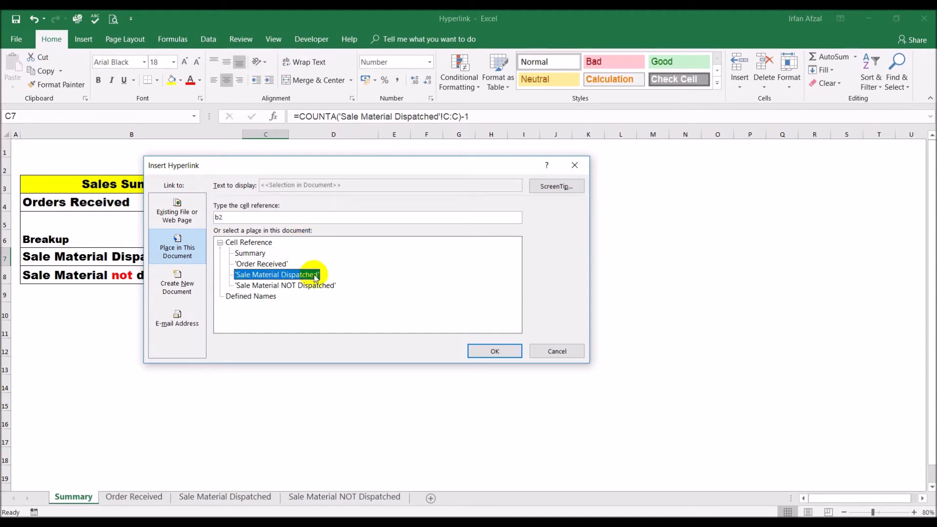
{"action": "left_click", "coordinate": [484, 351]}
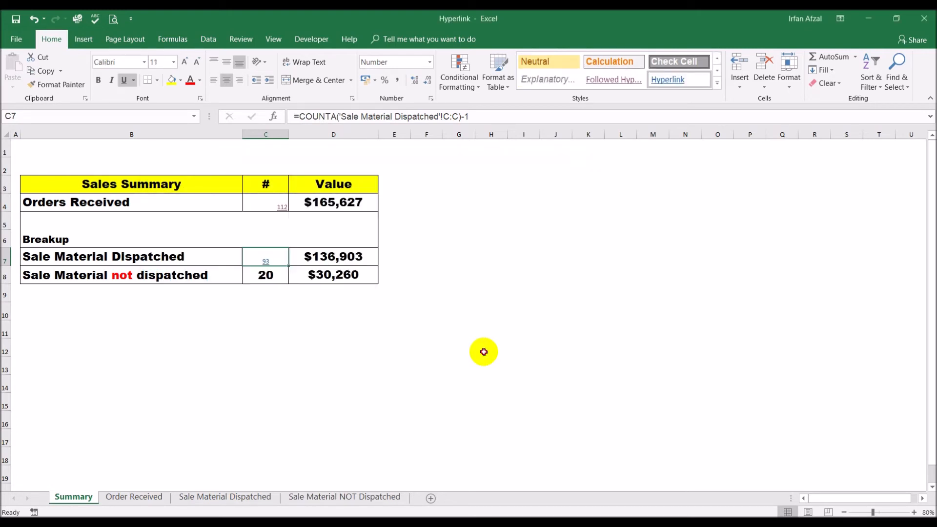
{"action": "left_click", "coordinate": [484, 351]}
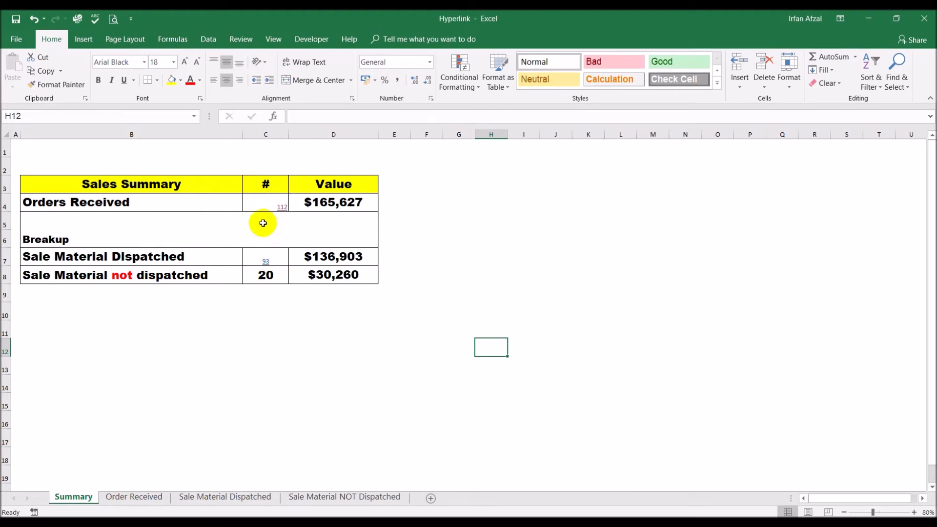
Step: Test the Orders Received count's hyperlink and return through the "Back to the Summary Sheet" link
{"action": "left_click", "coordinate": [271, 274]}
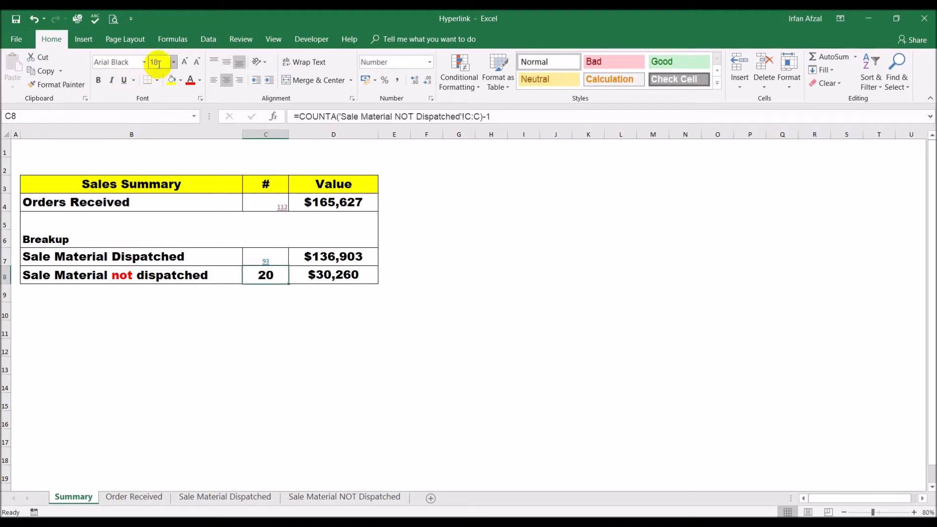
{"action": "left_click", "coordinate": [271, 206]}
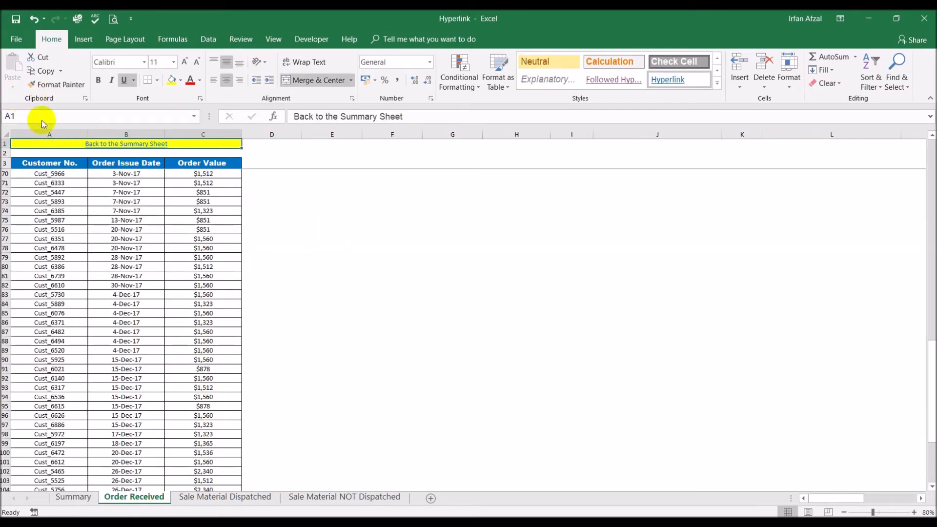
{"action": "left_click", "coordinate": [123, 144]}
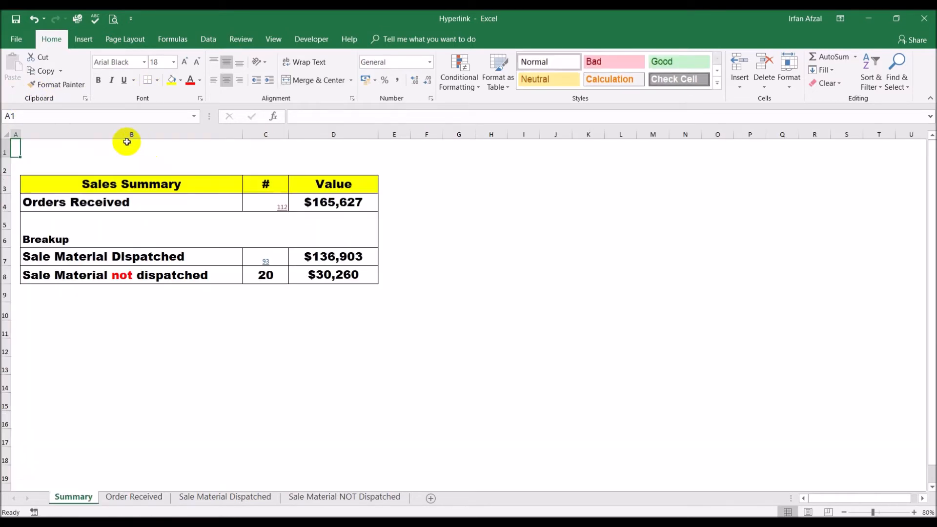
Step: Format the Orders Received count in C4 as Arial Black, size 18, and centre it in the cell
{"action": "left_click", "coordinate": [194, 200]}
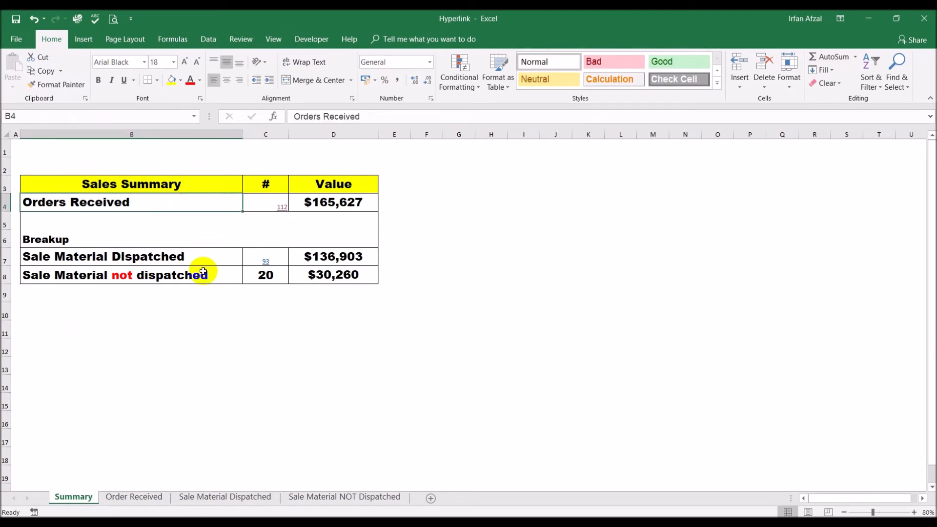
{"action": "key", "text": "Right"}
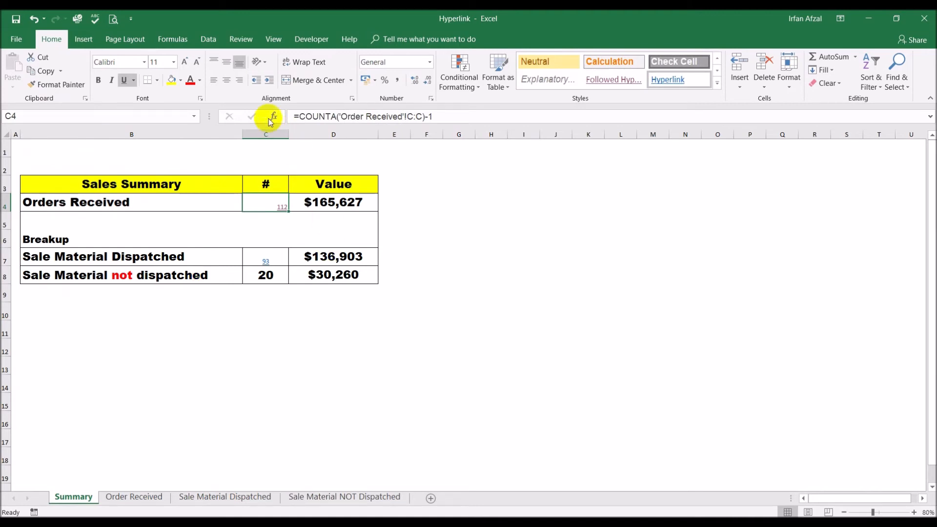
{"action": "left_click", "coordinate": [144, 63]}
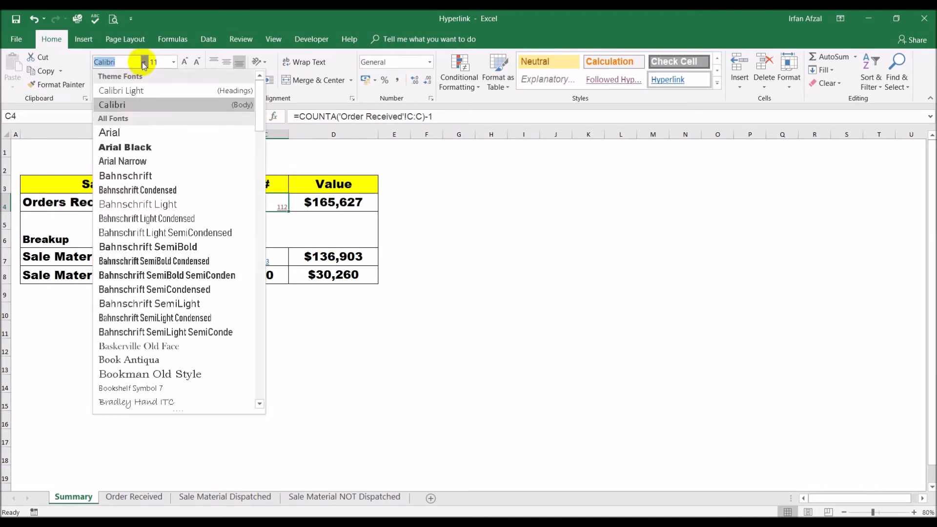
{"action": "left_click", "coordinate": [138, 147]}
{"action": "left_click", "coordinate": [173, 63]}
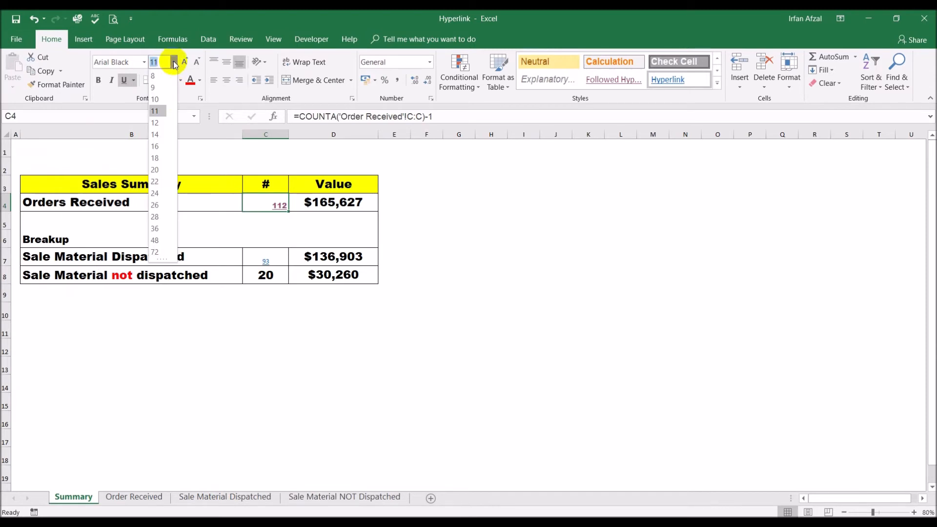
{"action": "left_click", "coordinate": [155, 158]}
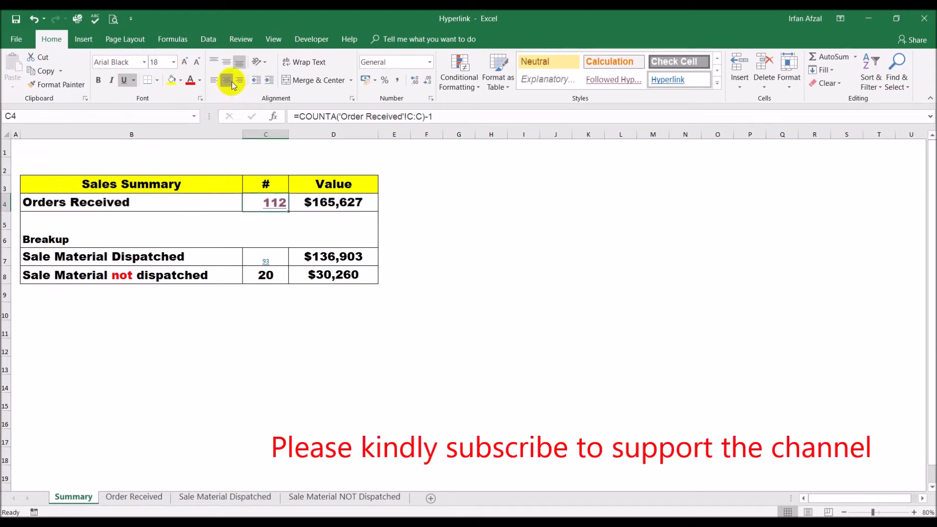
{"action": "left_click", "coordinate": [226, 80]}
{"action": "left_click", "coordinate": [200, 80]}
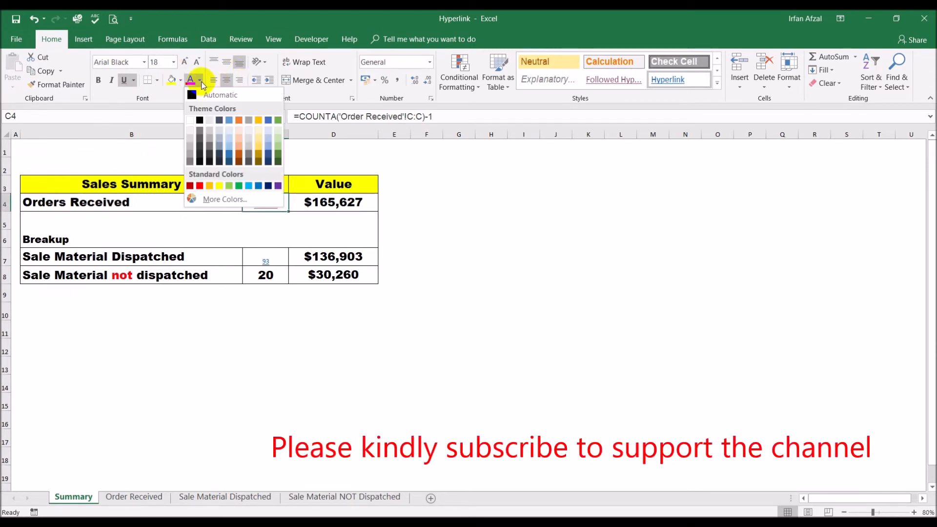
{"action": "left_click", "coordinate": [466, 221]}
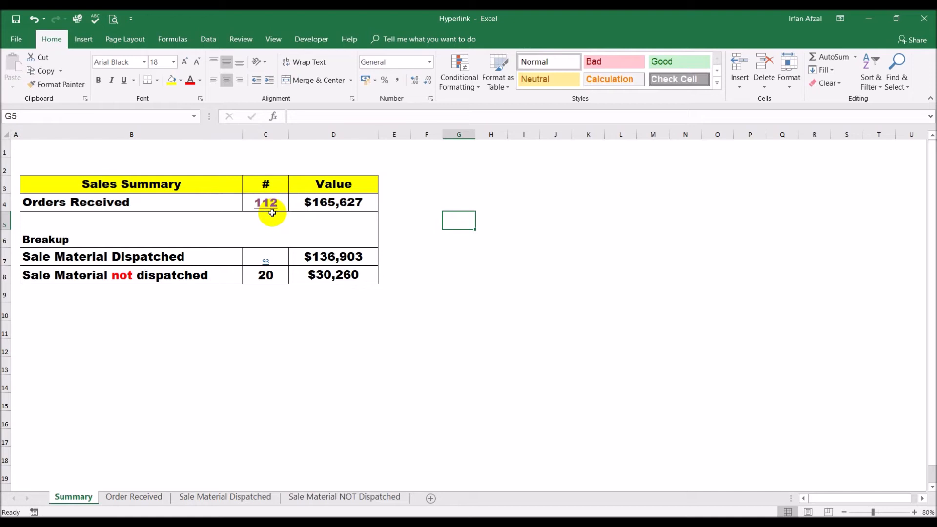
Step: Follow the Sale Material Dispatched count's hyperlink and return through that sheet's "Back to the Summary Sheet" link
{"action": "left_click", "coordinate": [265, 266]}
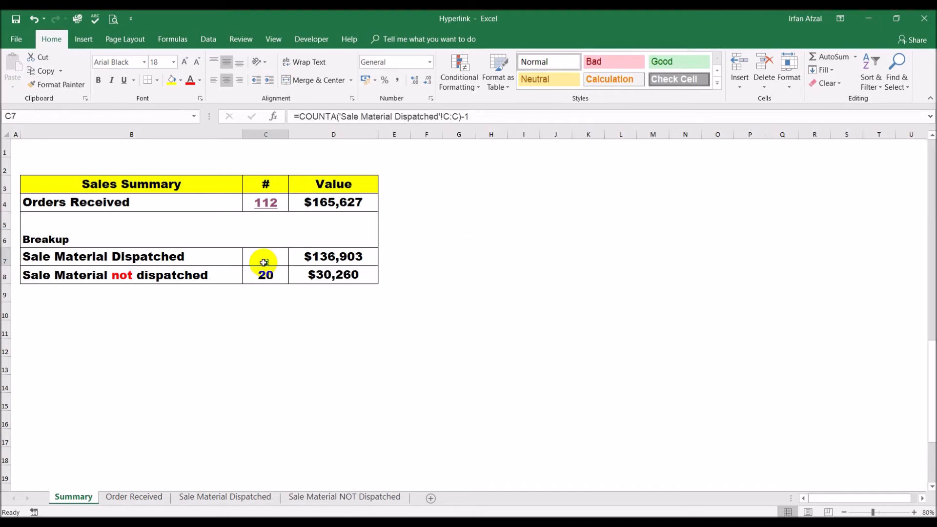
{"action": "scroll", "coordinate": [305, 279], "scroll_direction": "up", "scroll_amount": 20}
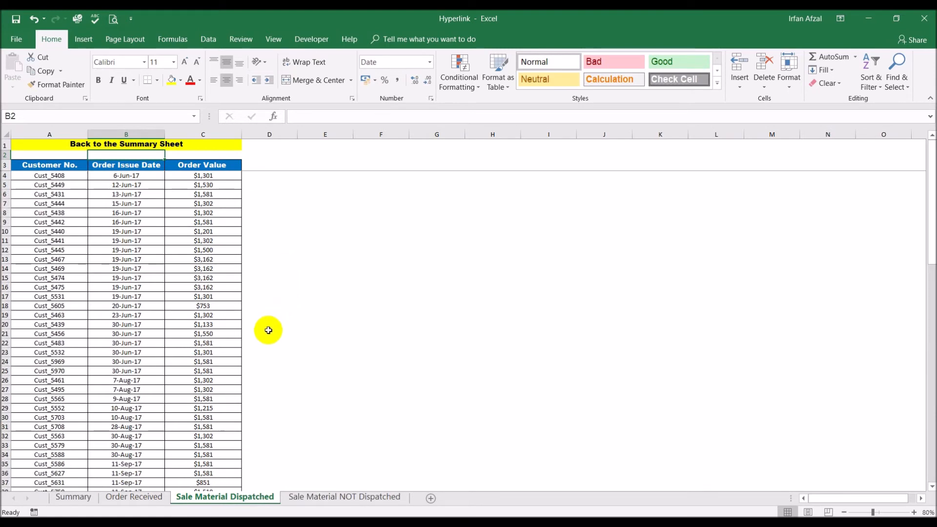
{"action": "left_click", "coordinate": [138, 144]}
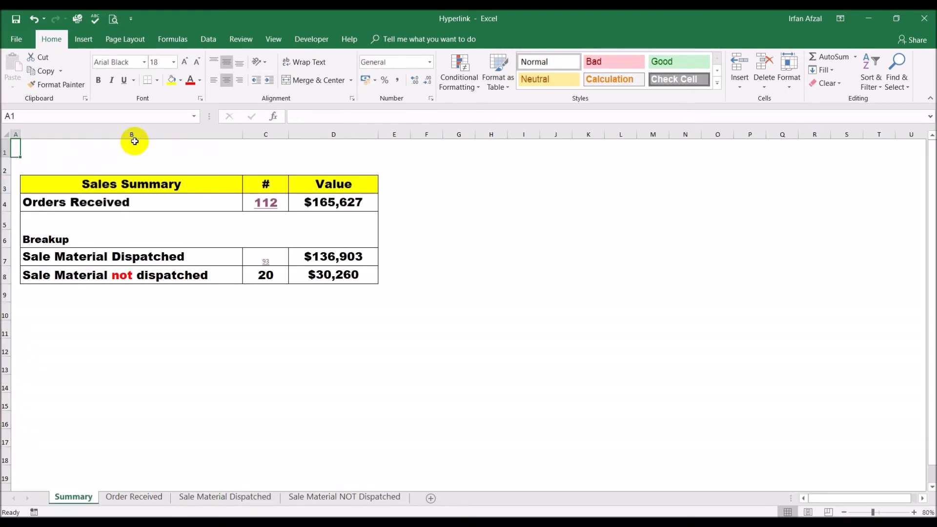
Step: Try removing the hyperlink from cell A1 on the Sale Material Dispatched sheet, and undo the removal
{"action": "left_click", "coordinate": [226, 495]}
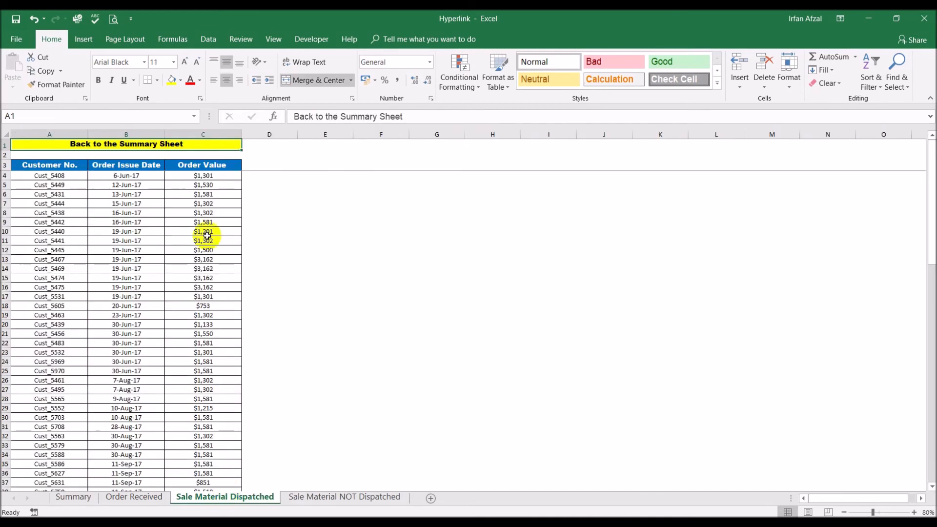
{"action": "right_click", "coordinate": [151, 149]}
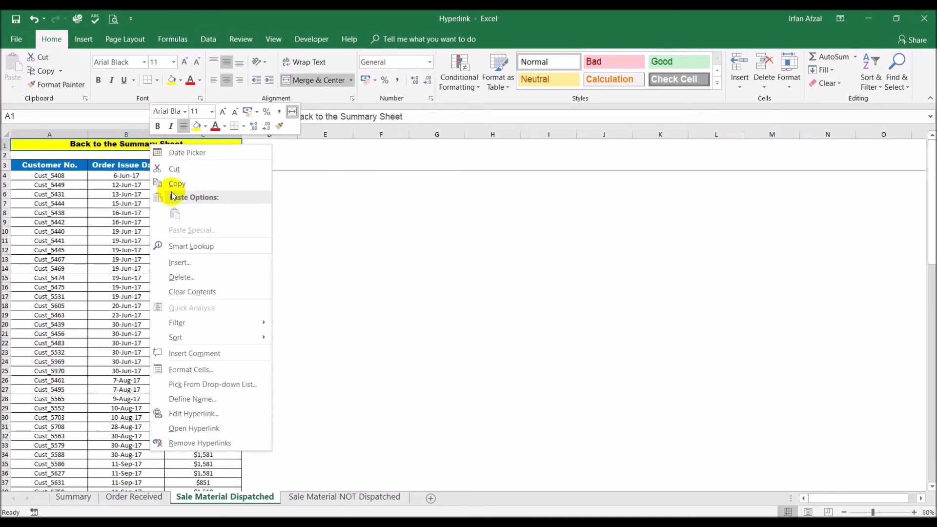
{"action": "left_click", "coordinate": [227, 442]}
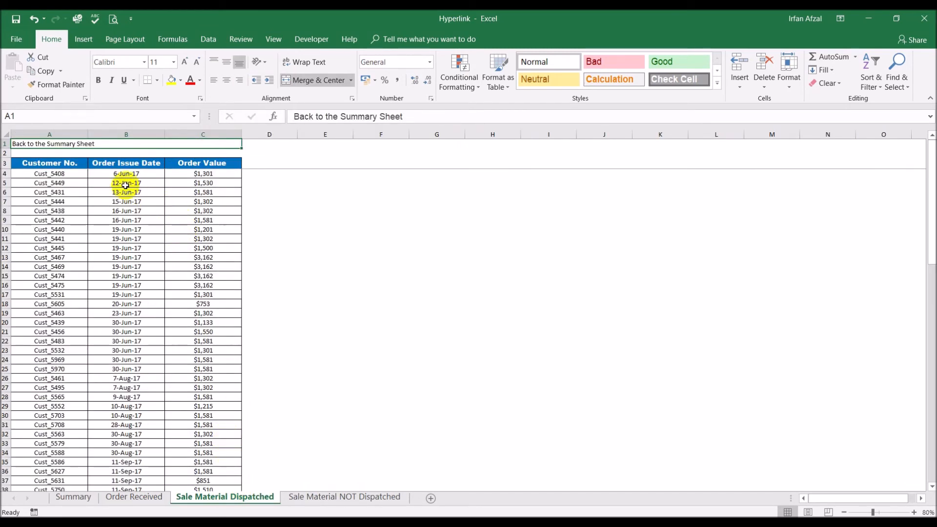
{"action": "key", "text": "ctrl+z"}
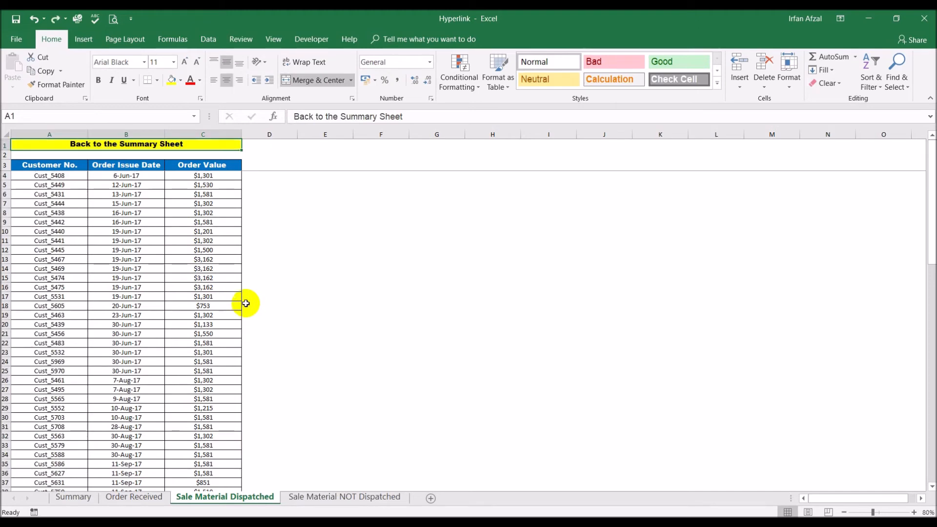
Step: Remove the hyperlink from the "Back to the Summary Sheet" cell on the Sale Material Dispatched sheet
{"action": "left_click", "coordinate": [139, 502]}
{"action": "left_click", "coordinate": [192, 500]}
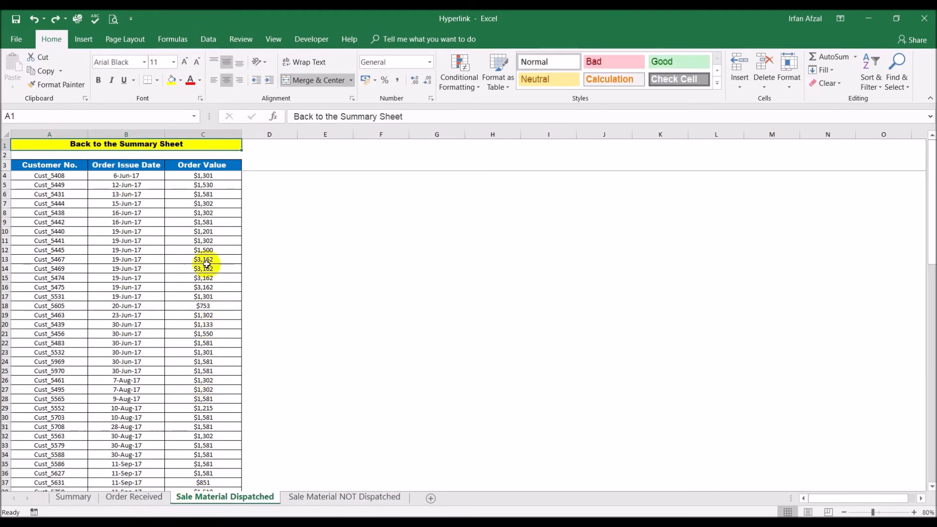
{"action": "right_click", "coordinate": [188, 146]}
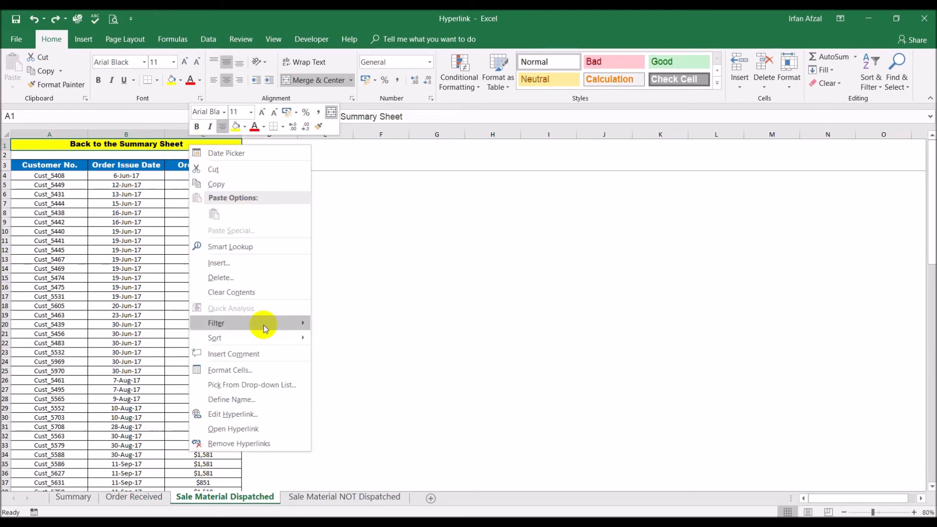
{"action": "left_click", "coordinate": [270, 443]}
{"action": "left_click", "coordinate": [324, 322]}
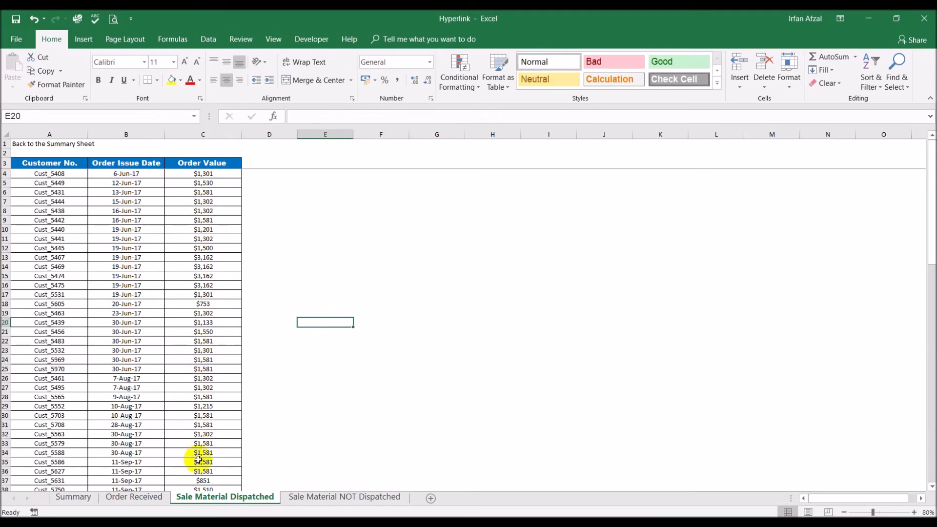
Step: Copy the yellow "Back to the Summary Sheet" cell from the Sale Material NOT Dispatched sheet into A1 of the Sale Material Dispatched sheet
{"action": "left_click", "coordinate": [293, 502]}
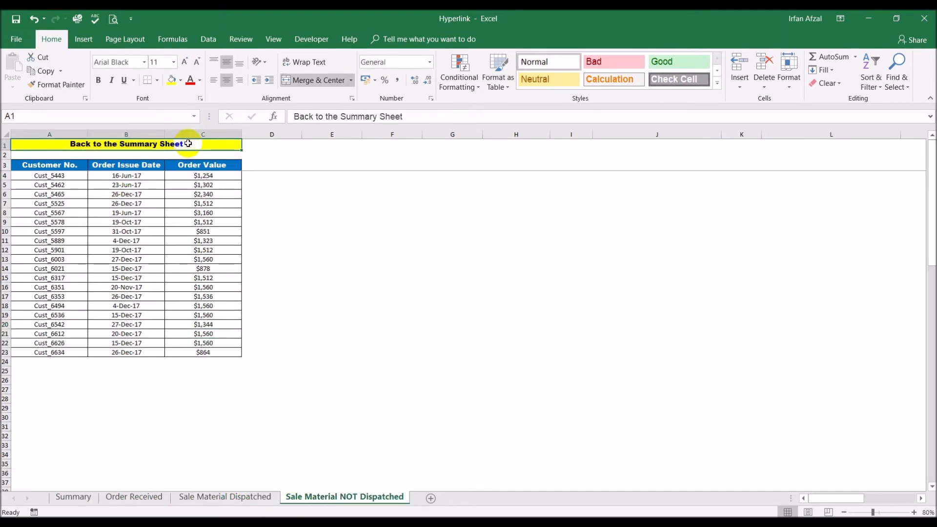
{"action": "key", "text": "ctrl+c"}
{"action": "left_click", "coordinate": [227, 496]}
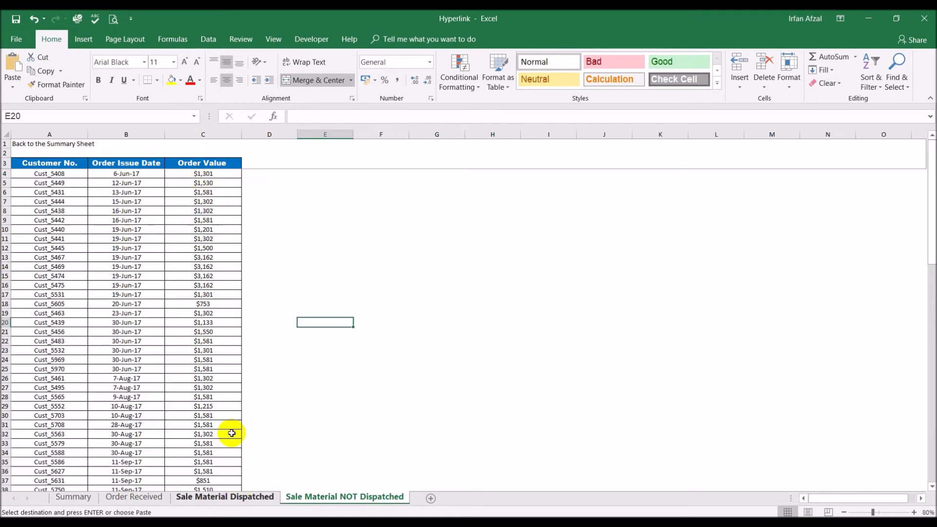
{"action": "left_click", "coordinate": [132, 144]}
{"action": "key", "text": "ctrl+v"}
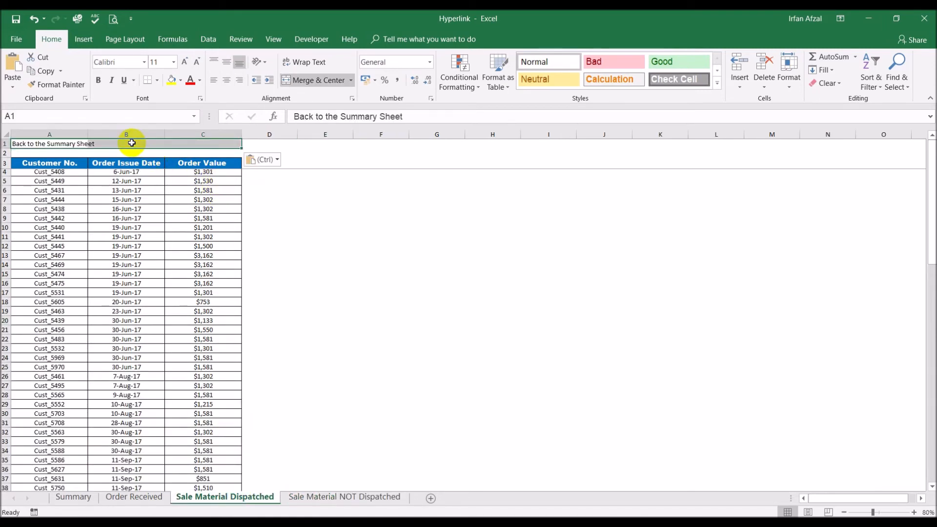
{"action": "left_click", "coordinate": [405, 219]}
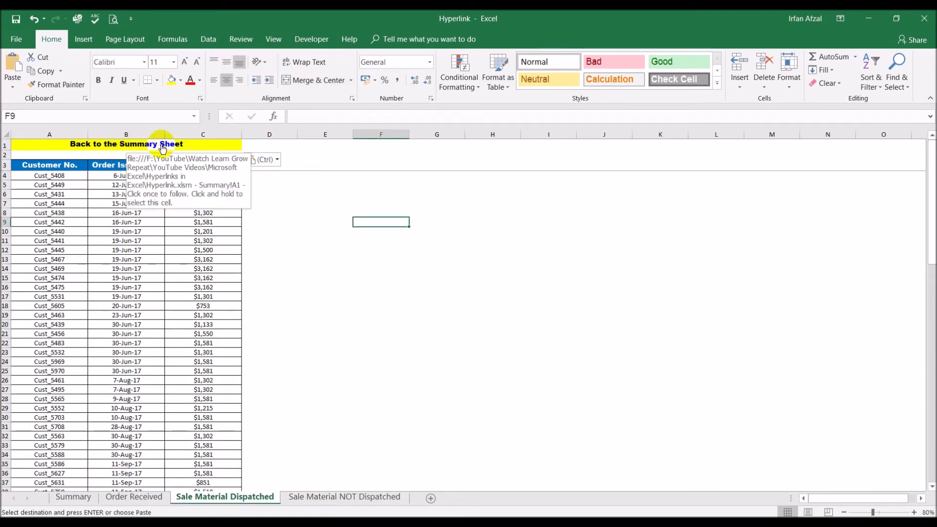
Step: Remove the hyperlink from the pasted cell A1 on the Sale Material Dispatched sheet and go to the Sale Material NOT Dispatched sheet
{"action": "right_click", "coordinate": [221, 146]}
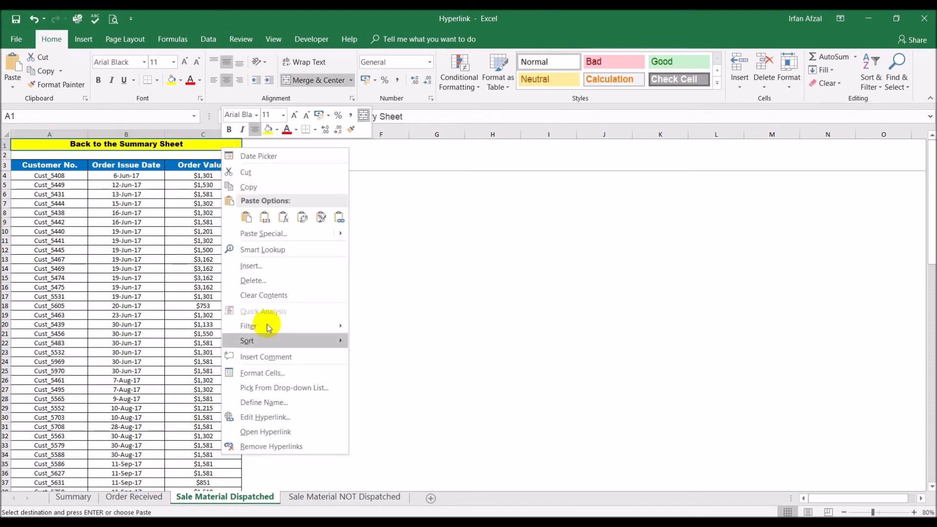
{"action": "left_click", "coordinate": [293, 446]}
{"action": "left_click", "coordinate": [298, 497]}
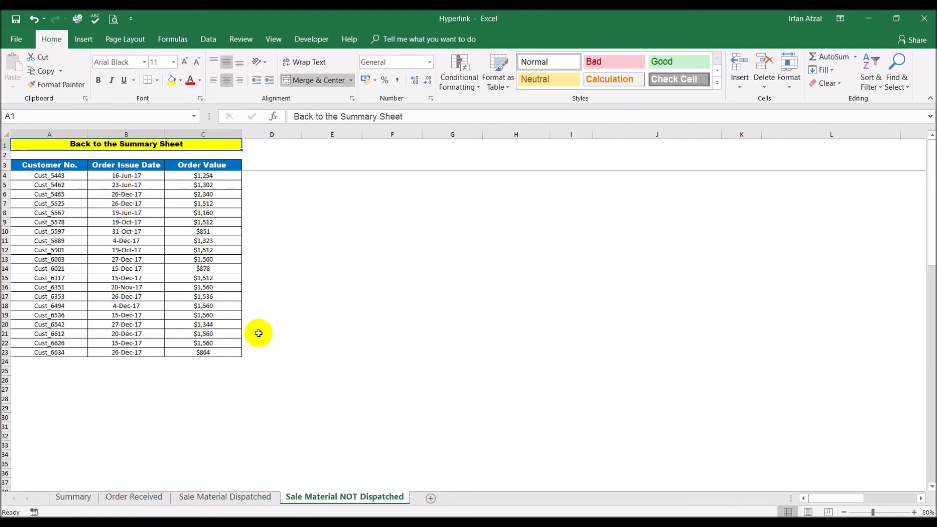
Step: Remove the hyperlink from A1 on the Sale Material NOT Dispatched sheet and format the cell with yellow fill, Arial Black and centred text
{"action": "right_click", "coordinate": [207, 146]}
{"action": "left_click", "coordinate": [270, 445]}
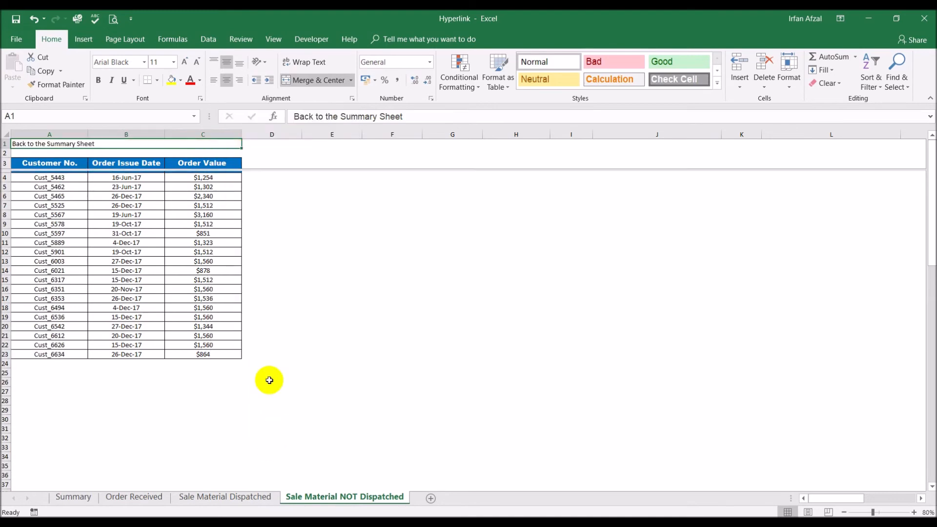
{"action": "left_click", "coordinate": [171, 80]}
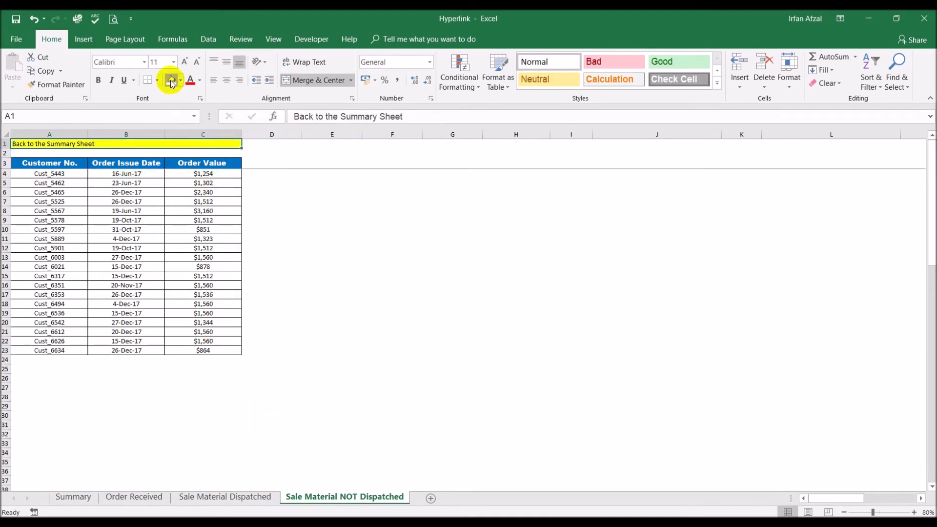
{"action": "left_click", "coordinate": [145, 62]}
{"action": "left_click", "coordinate": [117, 146]}
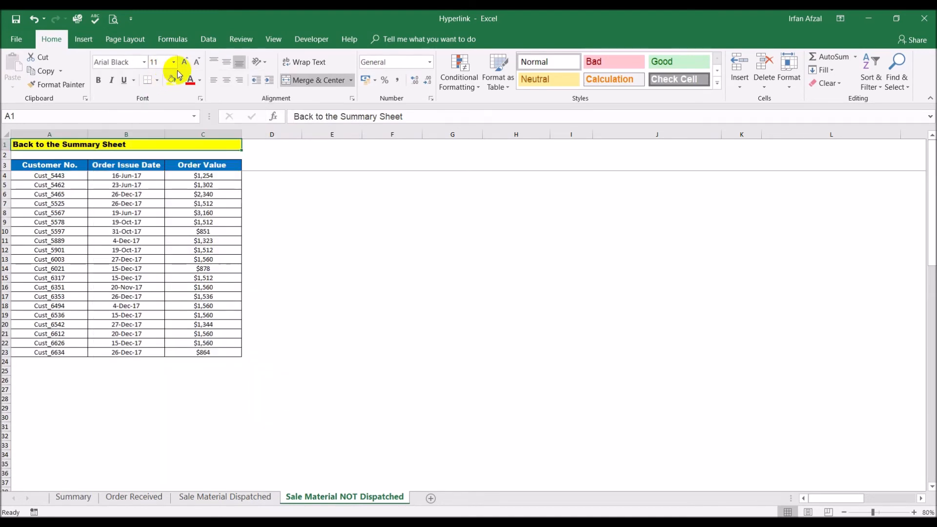
{"action": "left_click", "coordinate": [225, 84]}
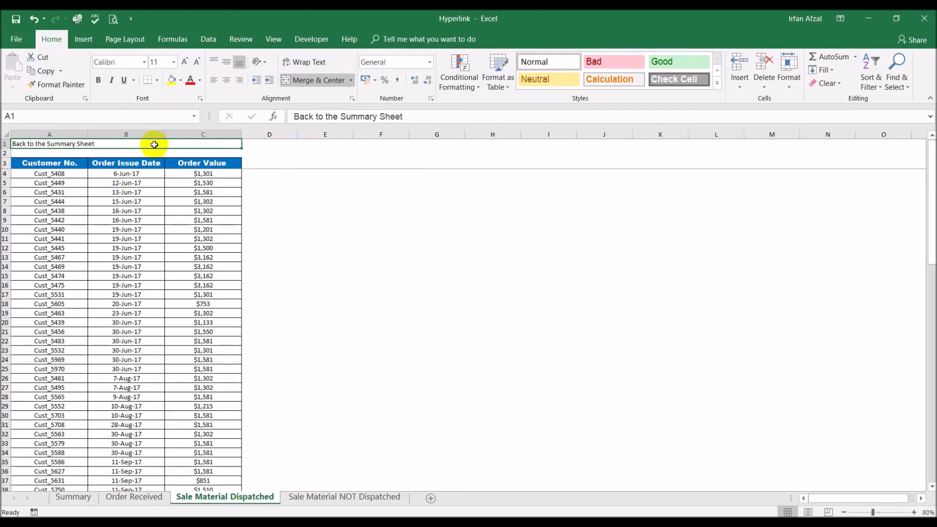
Step: Format the "Back to the Summary Sheet" cell A1 on the Sale Material Dispatched sheet with yellow fill, Arial Black and centred text
{"action": "left_click", "coordinate": [171, 79]}
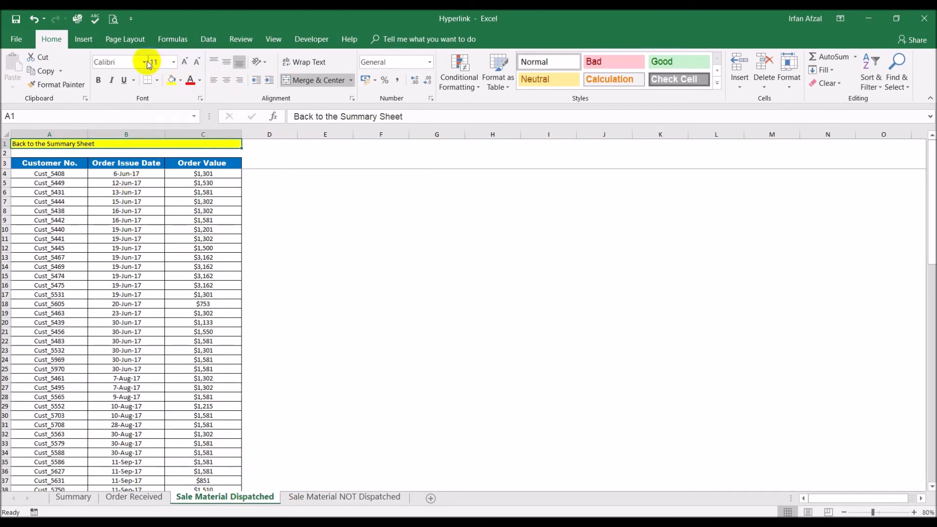
{"action": "left_click", "coordinate": [144, 62]}
{"action": "left_click", "coordinate": [78, 146]}
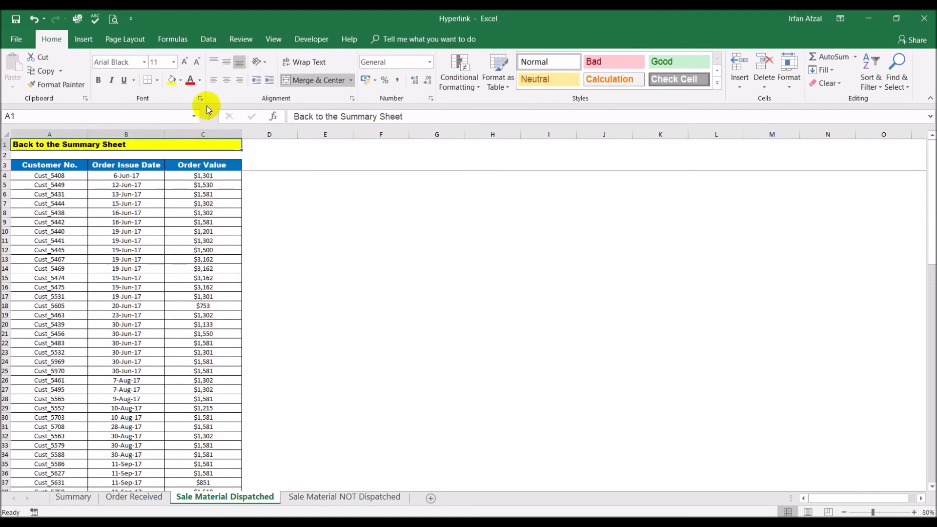
{"action": "left_click", "coordinate": [226, 80]}
{"action": "left_click", "coordinate": [381, 272]}
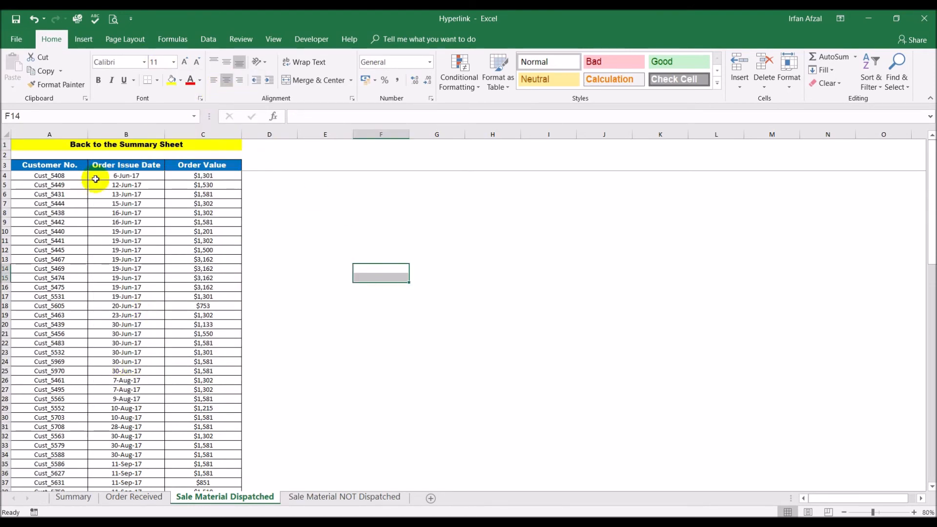
Step: Hyperlink the "Back to the Summary Sheet" cell on the Sale Material Dispatched sheet to cell A1 of the Summary sheet
{"action": "left_click", "coordinate": [130, 145]}
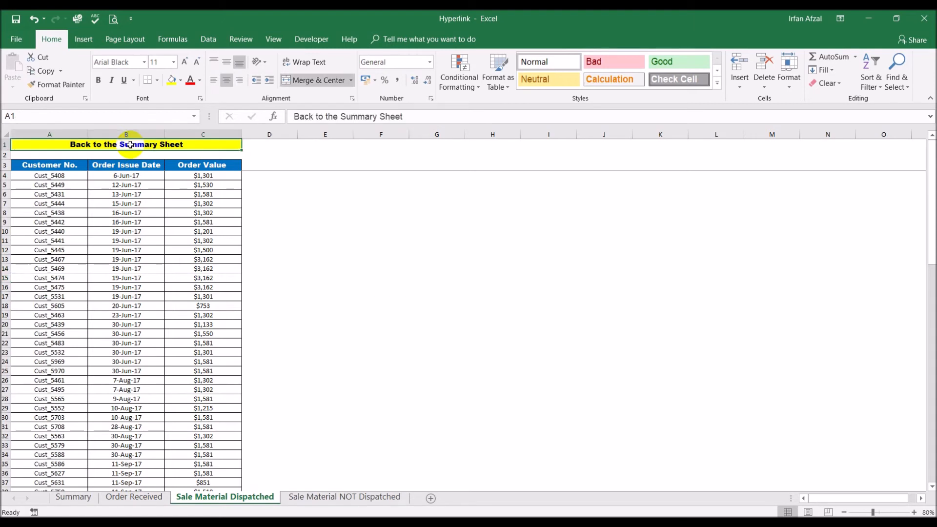
{"action": "right_click", "coordinate": [130, 145]}
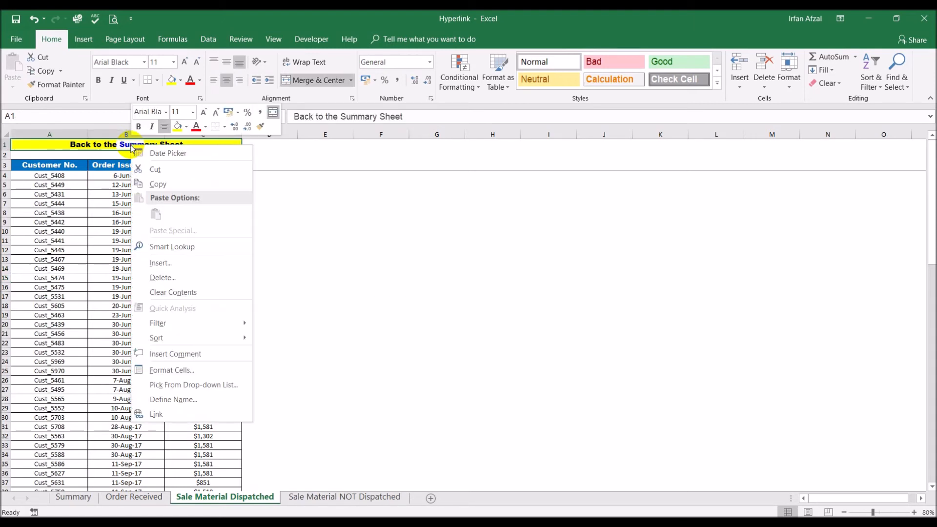
{"action": "left_click", "coordinate": [156, 414]}
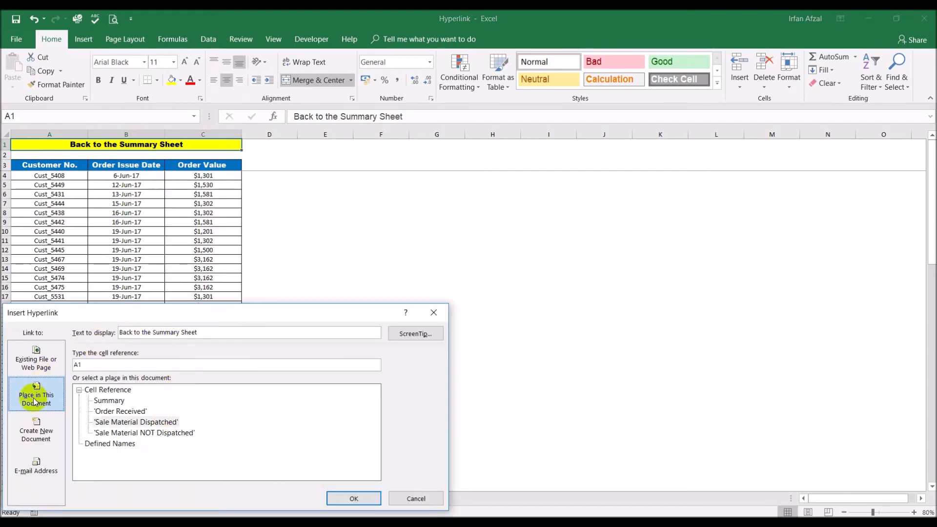
{"action": "left_click", "coordinate": [110, 401]}
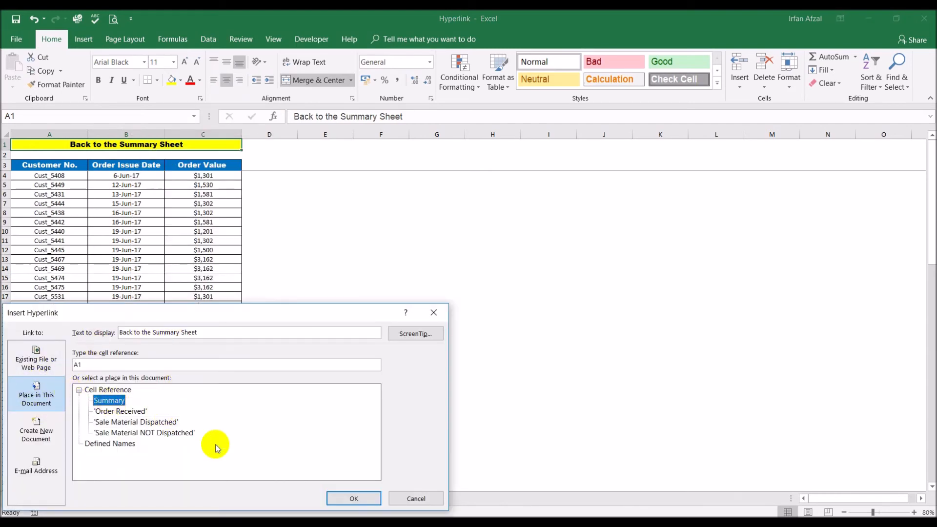
{"action": "left_click", "coordinate": [352, 498]}
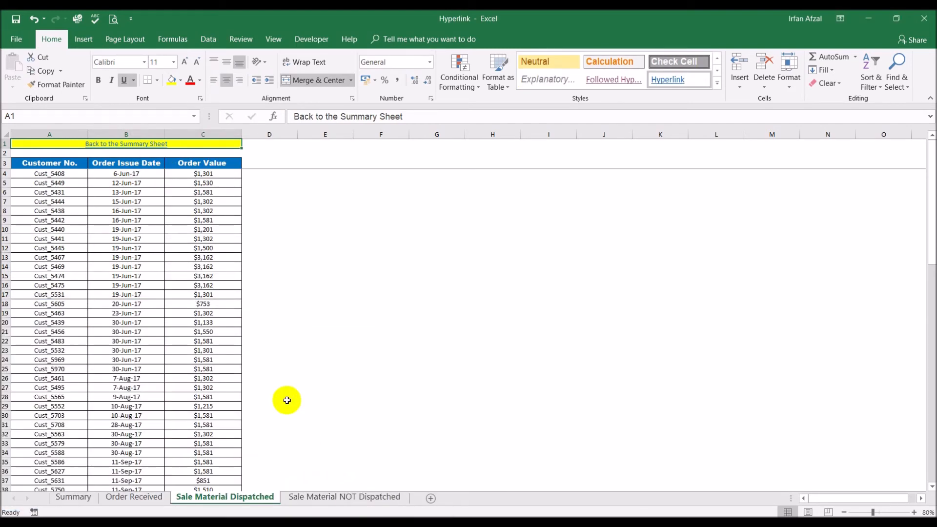
Step: Test the links between the Summary and Sale Material Dispatched sheets in both directions
{"action": "left_click", "coordinate": [142, 146]}
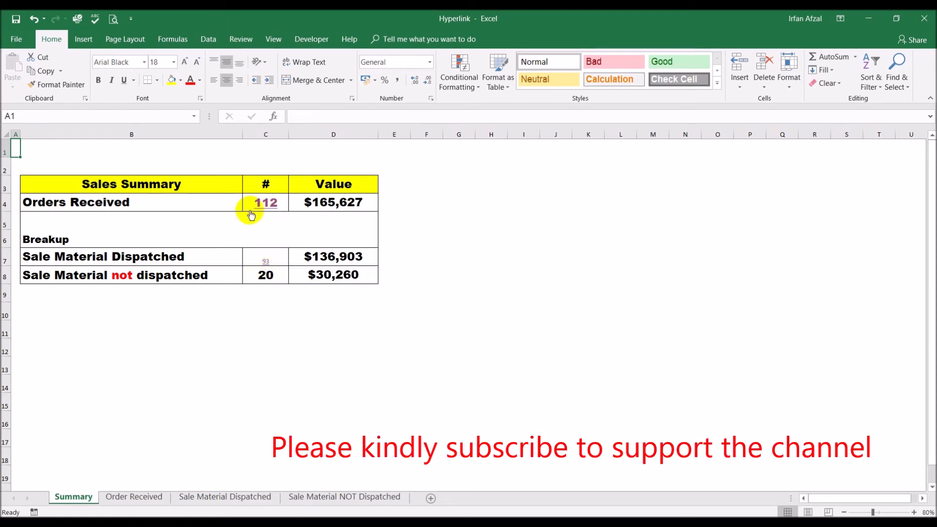
{"action": "left_click", "coordinate": [254, 262]}
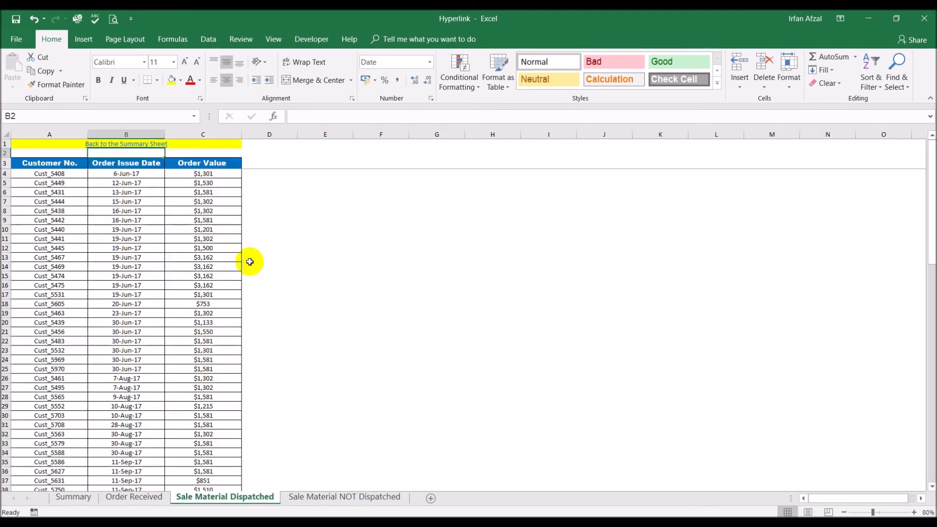
{"action": "left_click", "coordinate": [126, 145]}
Step: Format the linked Sale Material Dispatched count in C7 of the Summary sheet as Arial Black, size 18
{"action": "left_click", "coordinate": [202, 257]}
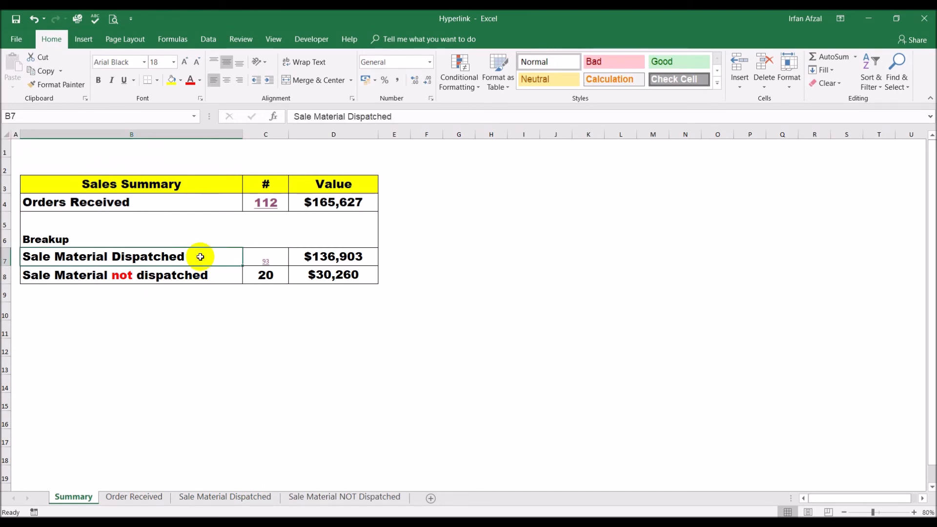
{"action": "key", "text": "Right"}
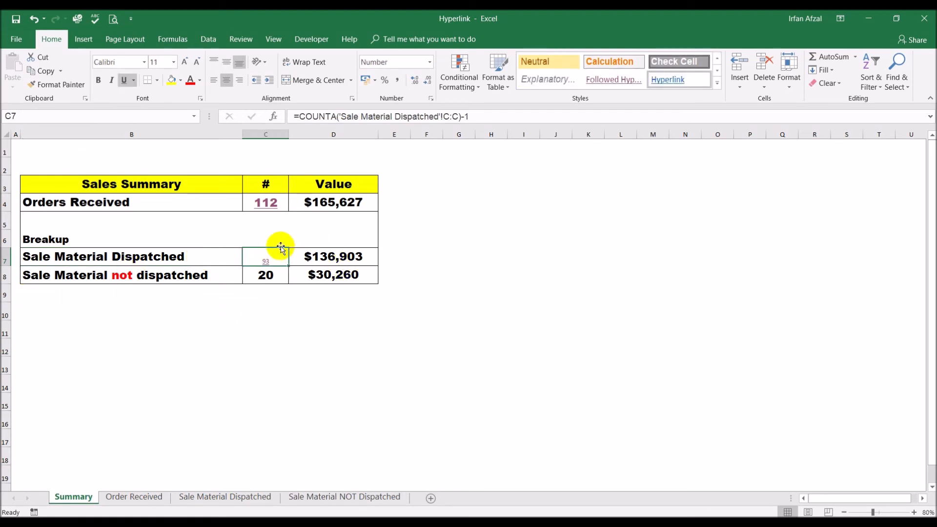
{"action": "left_click", "coordinate": [143, 62]}
{"action": "left_click", "coordinate": [134, 149]}
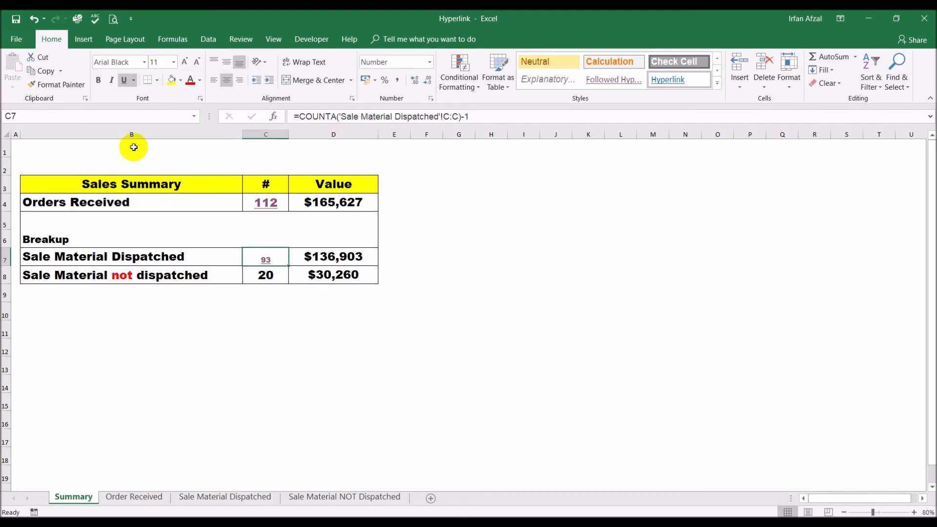
{"action": "left_click", "coordinate": [159, 204]}
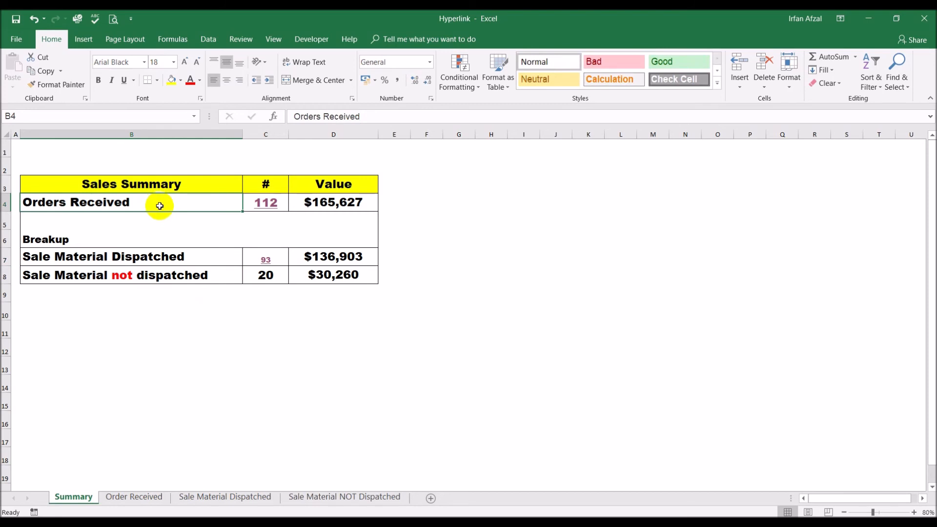
{"action": "left_click", "coordinate": [200, 259]}
{"action": "key", "text": "Right"}
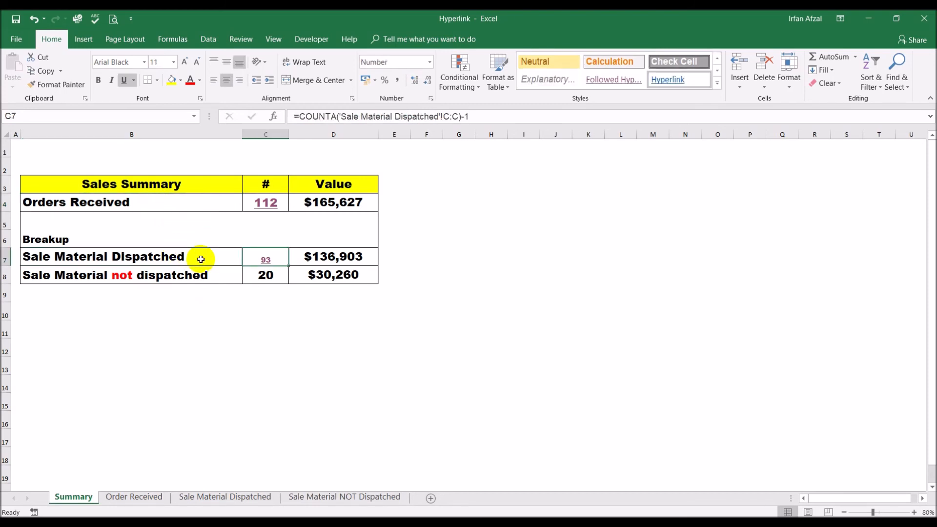
{"action": "left_click", "coordinate": [175, 63]}
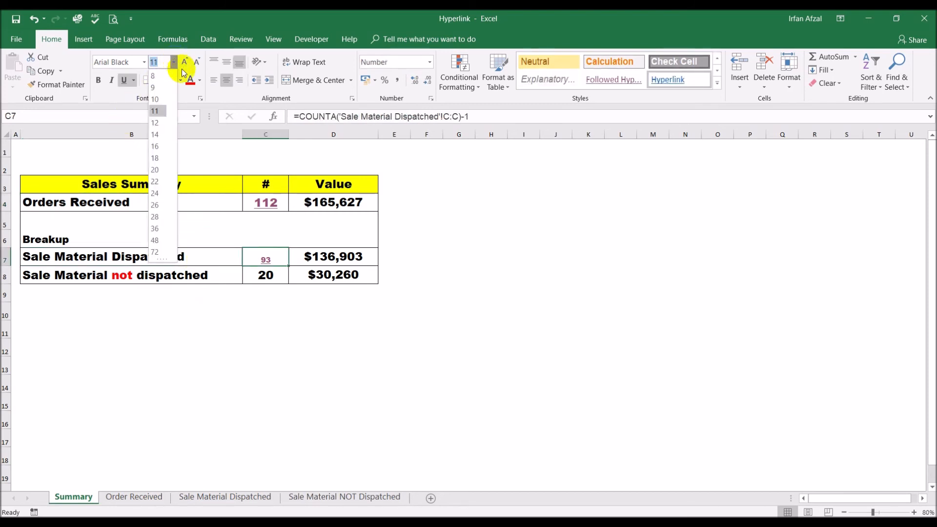
{"action": "left_click", "coordinate": [165, 161]}
{"action": "left_click", "coordinate": [362, 369]}
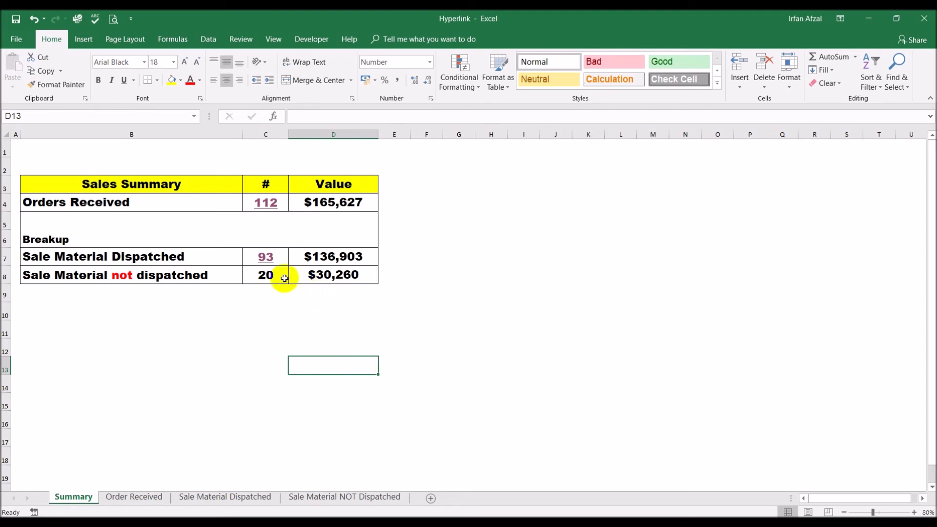
Step: Hyperlink the Sale Material not dispatched count in C8 to cell A1 of the Sale Material NOT Dispatched sheet
{"action": "left_click", "coordinate": [263, 276]}
{"action": "right_click", "coordinate": [265, 277]}
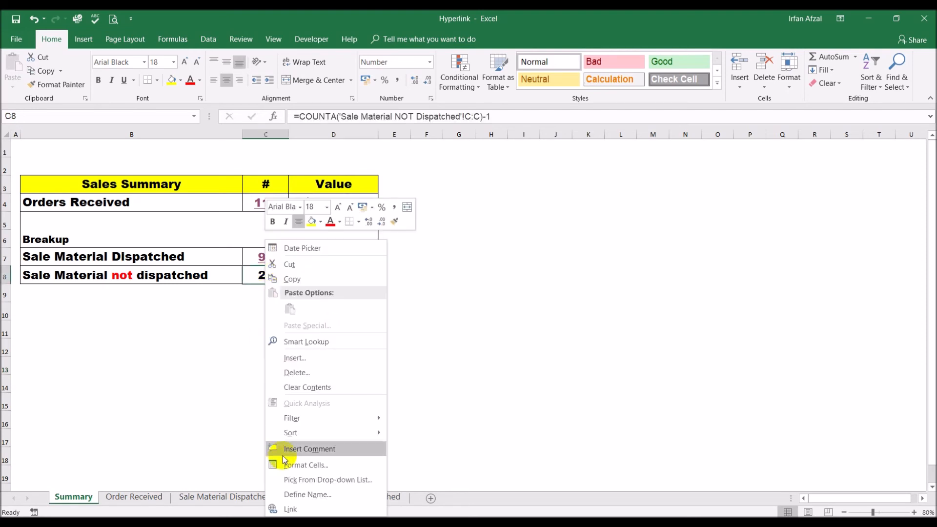
{"action": "left_click", "coordinate": [288, 509]}
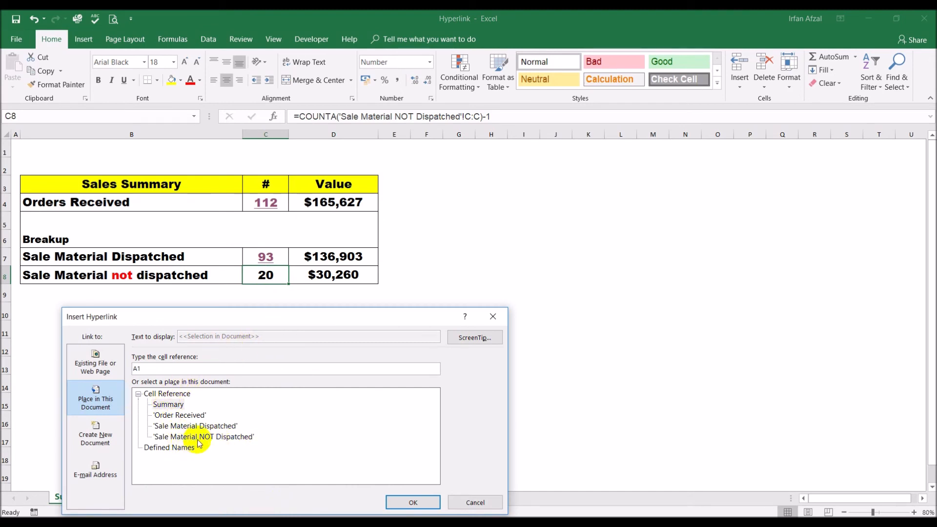
{"action": "left_click", "coordinate": [218, 440]}
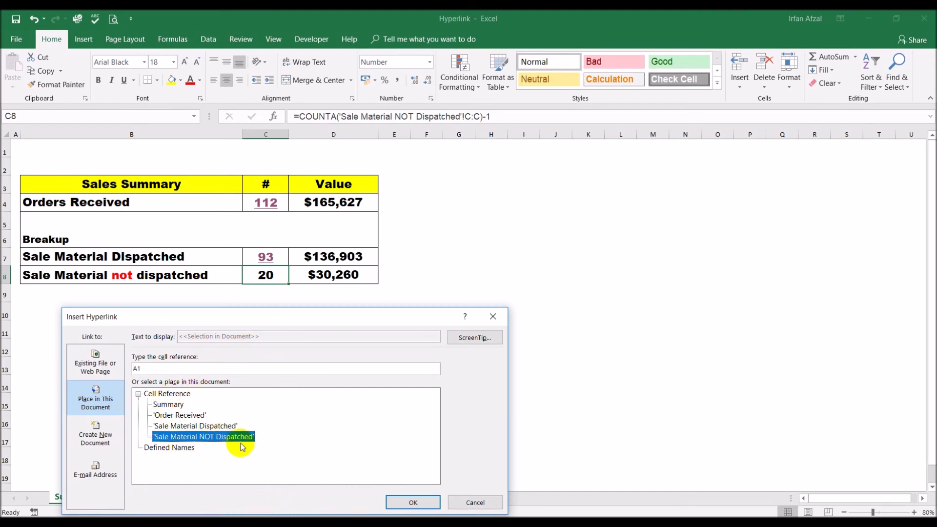
{"action": "left_click", "coordinate": [418, 502]}
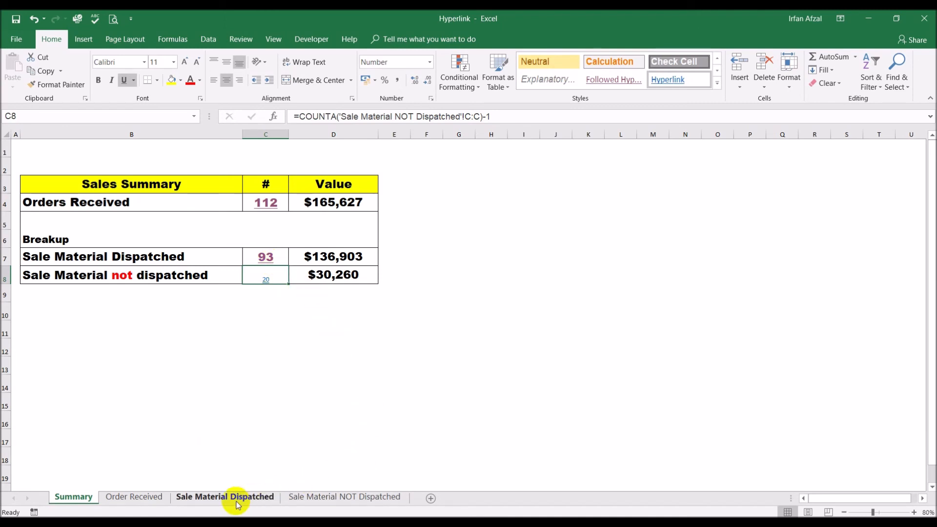
Step: Check the Sale Material Dispatched sheet, then follow the C7 count link from Summary and return through the back link
{"action": "left_click", "coordinate": [213, 502]}
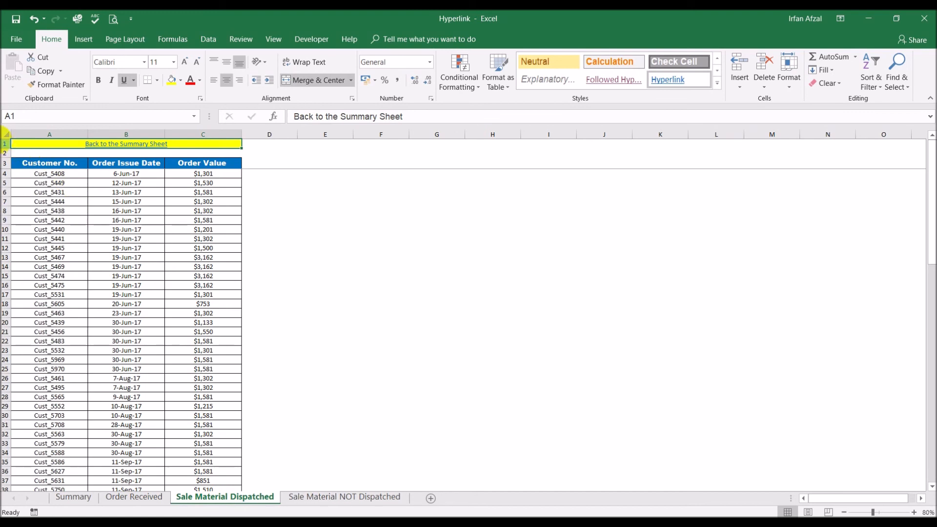
{"action": "left_click", "coordinate": [101, 152]}
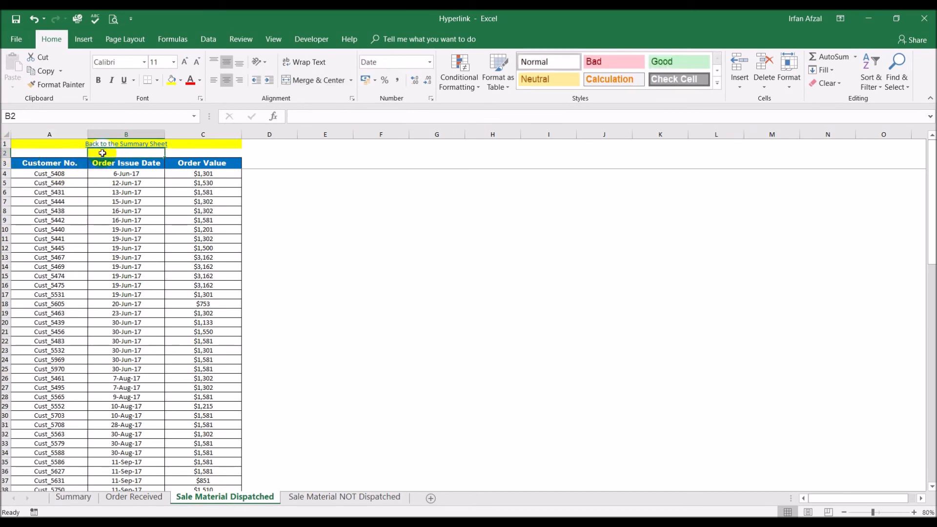
{"action": "left_click", "coordinate": [380, 230]}
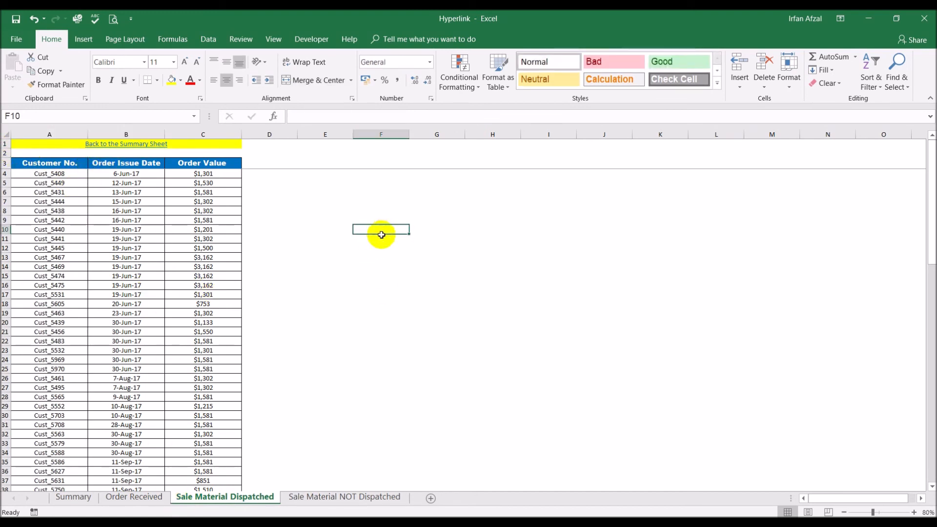
{"action": "left_click", "coordinate": [84, 496]}
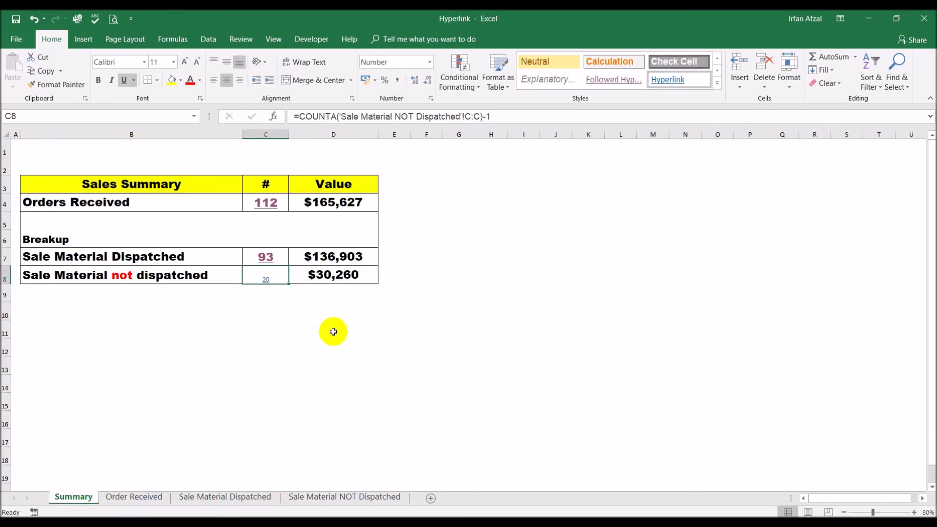
{"action": "left_click", "coordinate": [270, 262]}
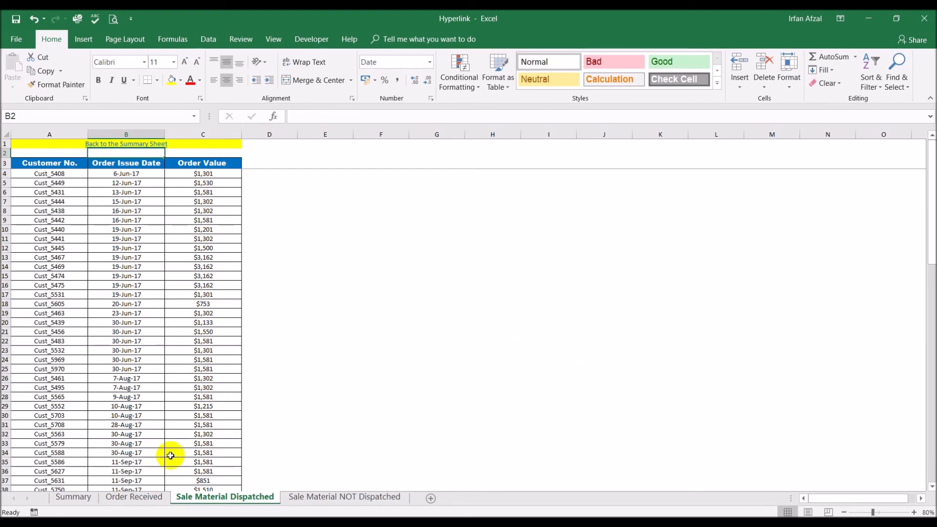
{"action": "left_click", "coordinate": [136, 147]}
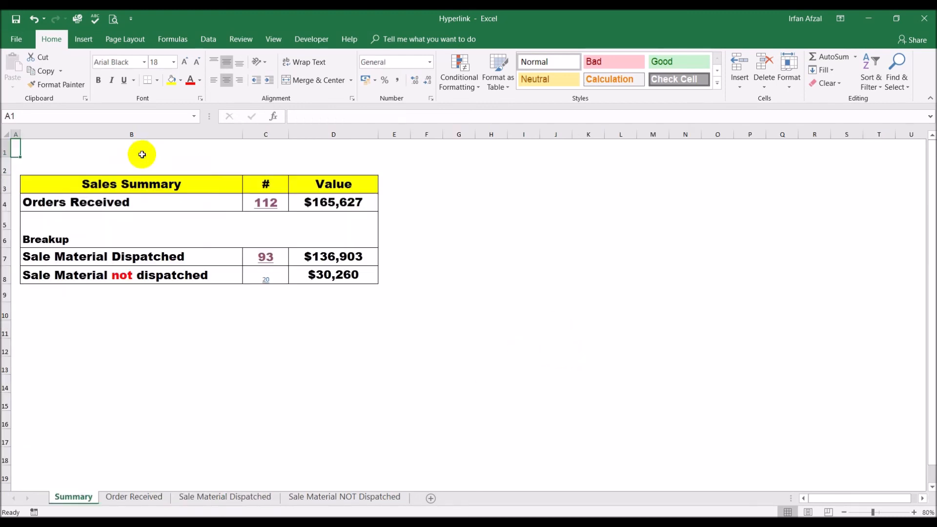
Step: Fill cell C10 below the Sales Summary table with yellow and enter the text xyz in it
{"action": "left_click", "coordinate": [301, 327]}
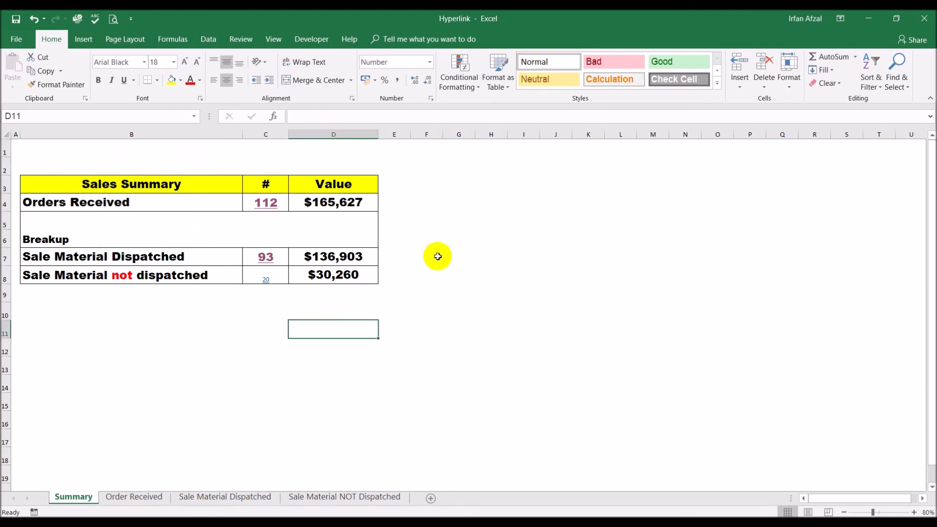
{"action": "left_click", "coordinate": [198, 325]}
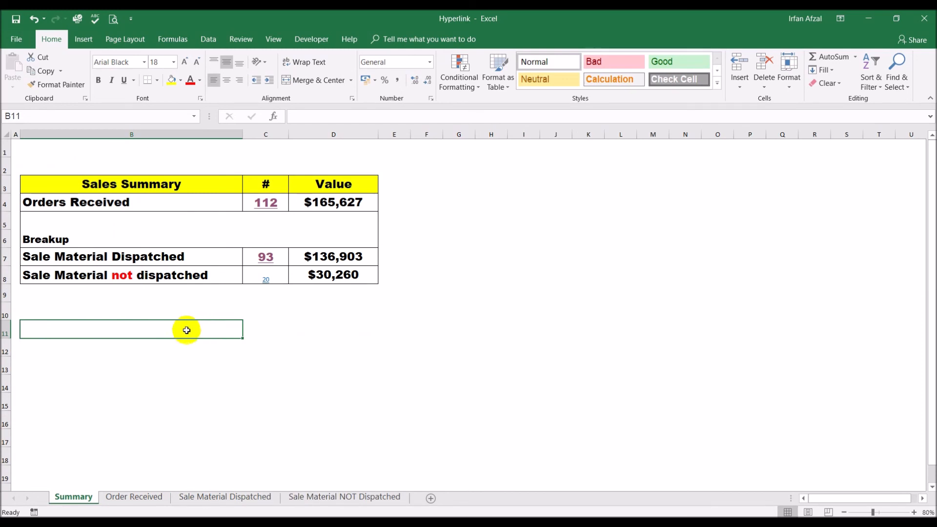
{"action": "left_click", "coordinate": [259, 321]}
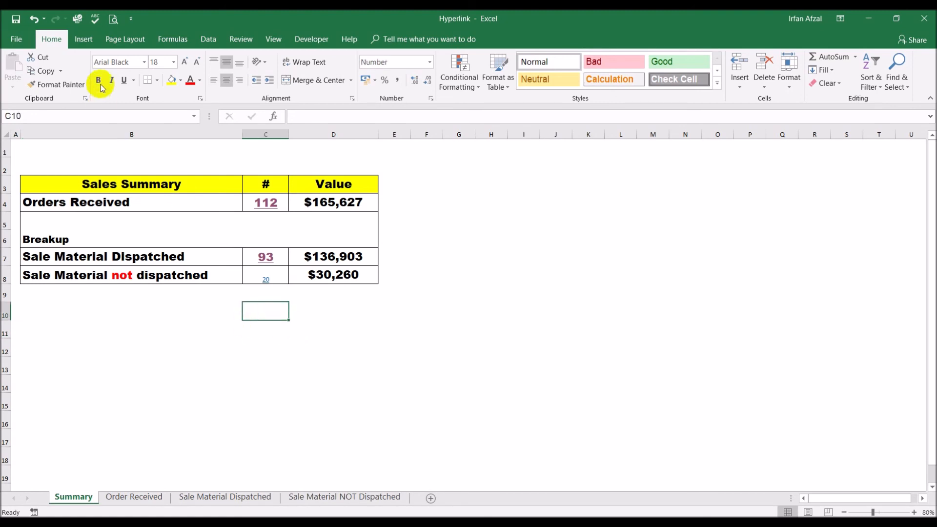
{"action": "left_click", "coordinate": [171, 81]}
{"action": "right_click", "coordinate": [273, 311]}
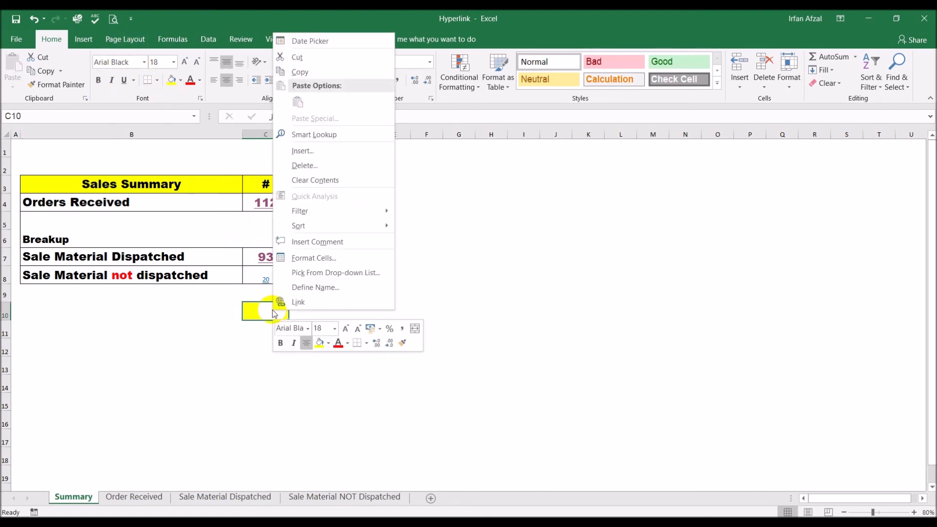
{"action": "left_click", "coordinate": [266, 311]}
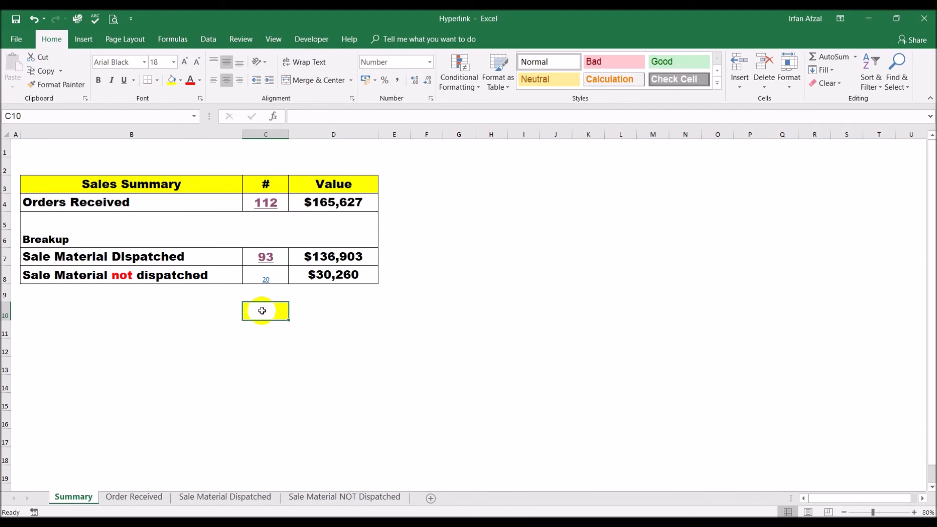
{"action": "type", "text": "xyz"}
{"action": "key", "text": "Return"}
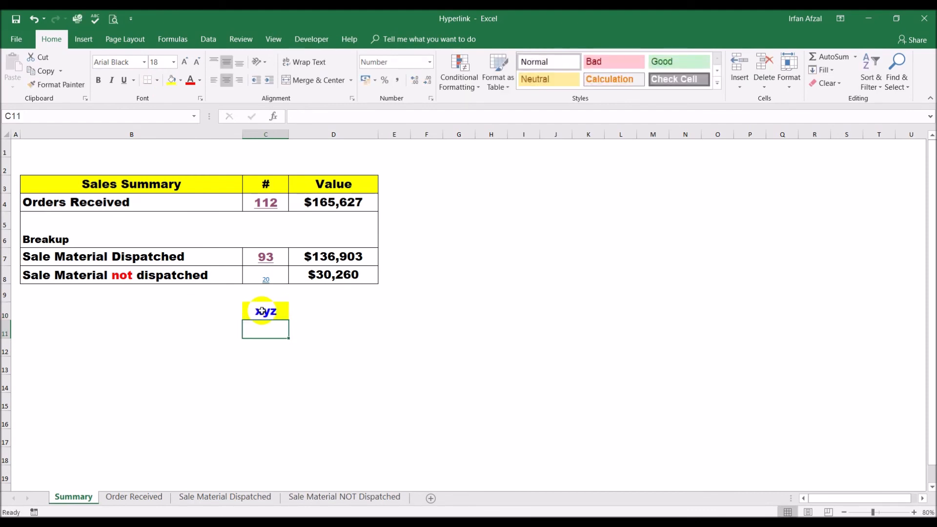
Step: Hyperlink the xyz cell C10 to a new document named test, keeping the option to edit the new document now
{"action": "left_click", "coordinate": [262, 310]}
{"action": "right_click", "coordinate": [279, 319]}
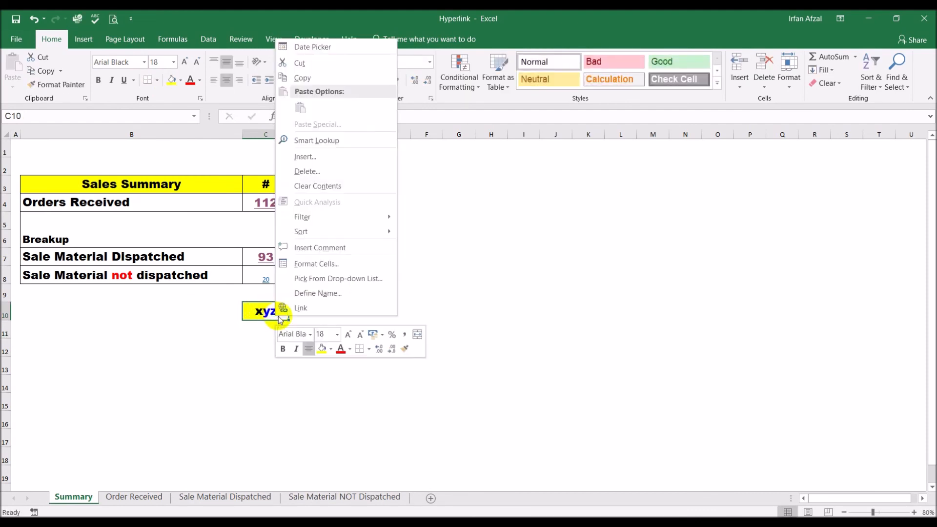
{"action": "left_click", "coordinate": [298, 307]}
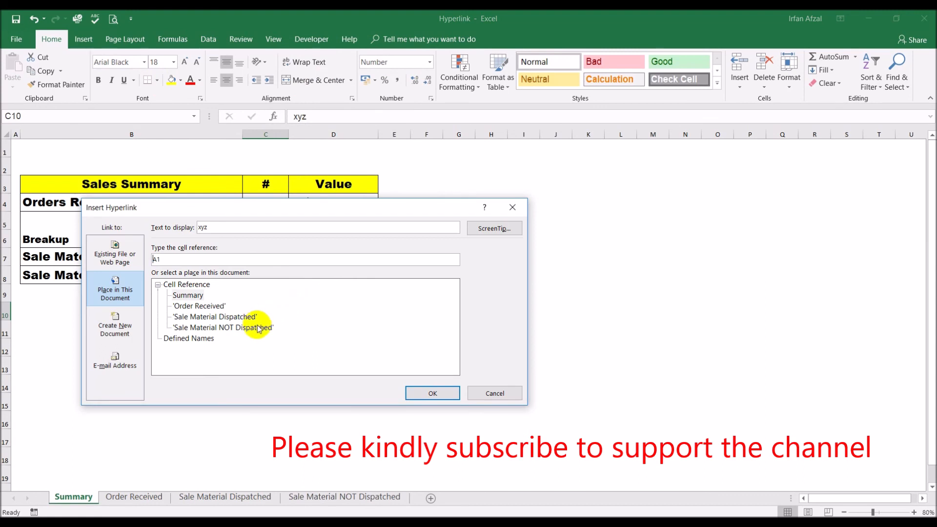
{"action": "left_click", "coordinate": [120, 324]}
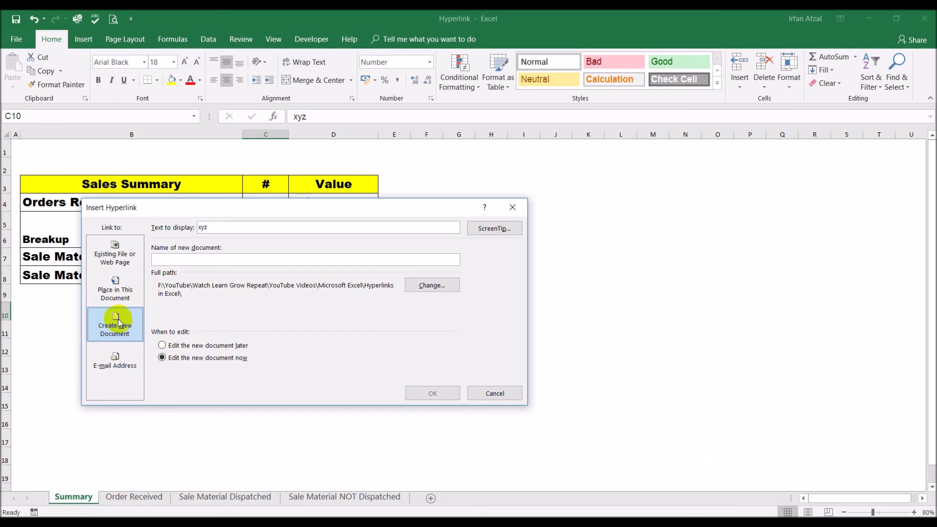
{"action": "type", "text": "test"}
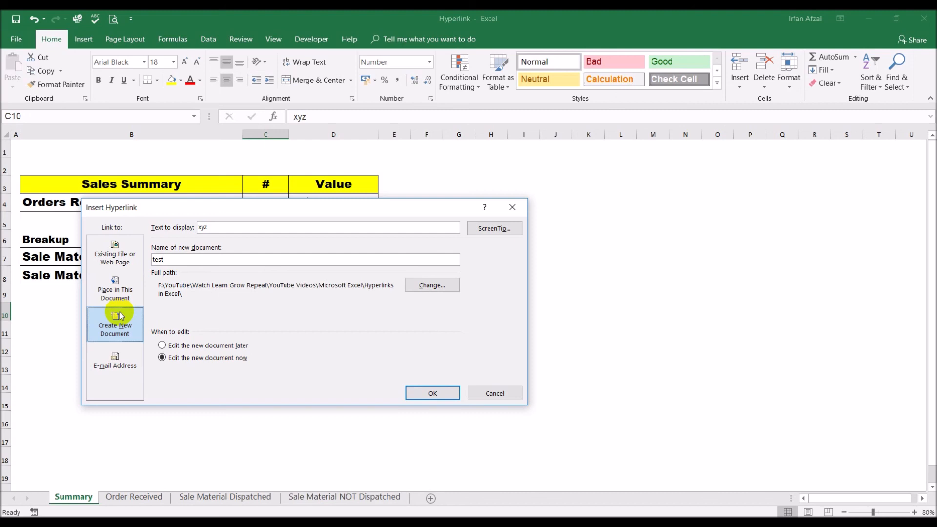
{"action": "type", "text": ".txt"}
{"action": "key", "text": "BackSpace"}
{"action": "key", "text": "BackSpace"}
{"action": "key", "text": "BackSpace"}
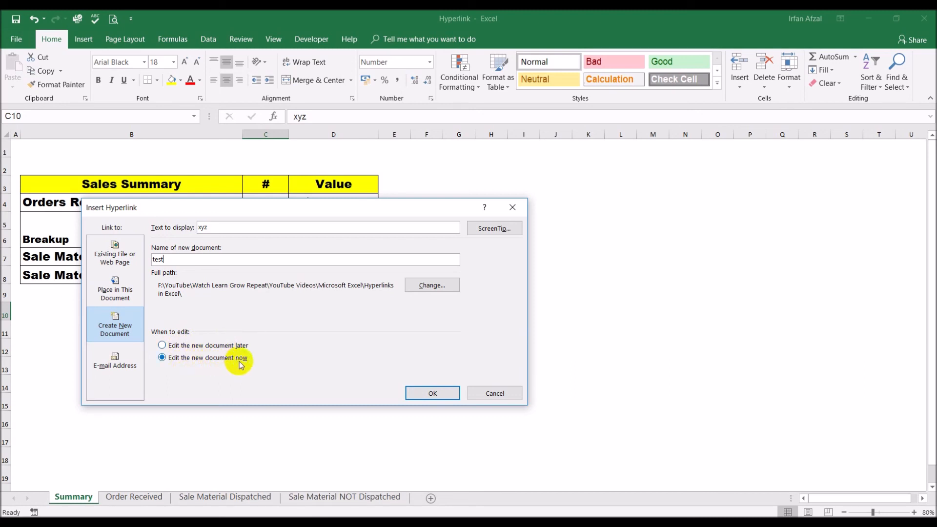
{"action": "left_click", "coordinate": [432, 392]}
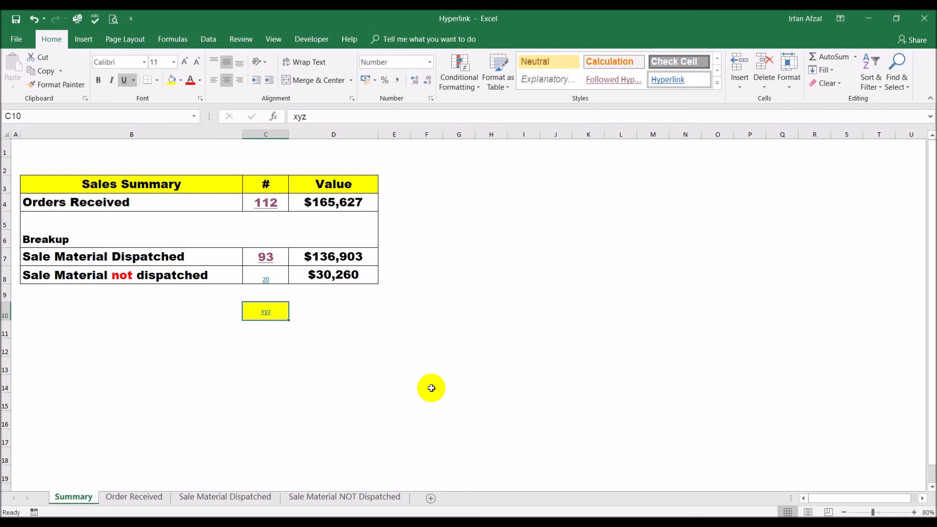
Step: Test the xyz link in C10 by opening the test workbook, and close that workbook to return to Summary
{"action": "left_click", "coordinate": [373, 388]}
{"action": "left_click", "coordinate": [258, 314]}
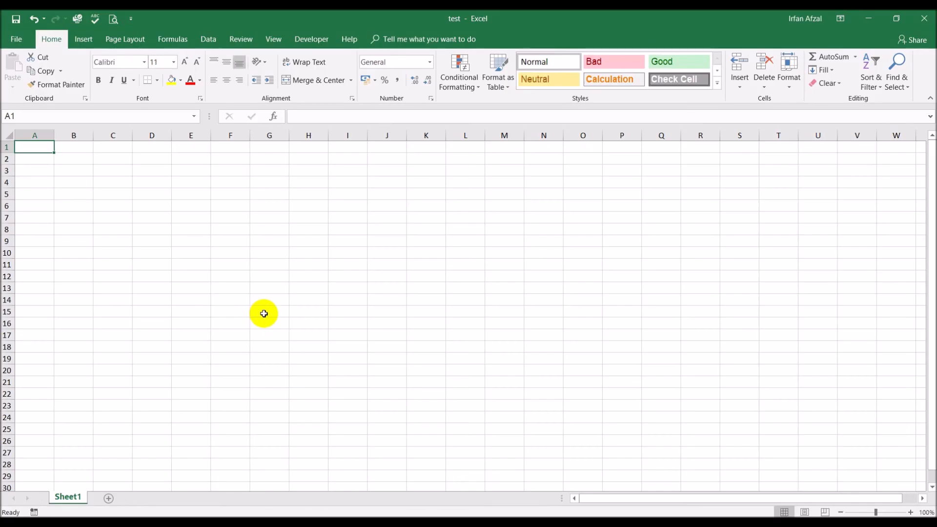
{"action": "left_click", "coordinate": [924, 18]}
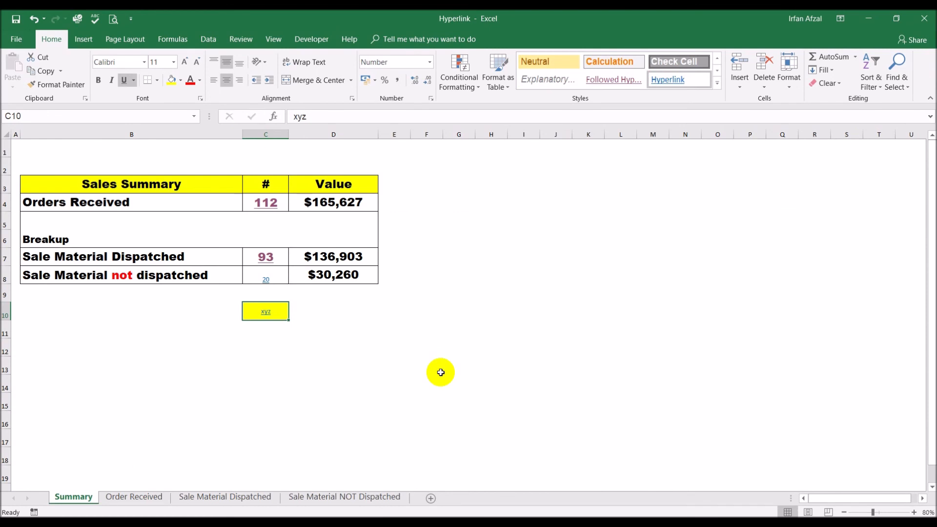